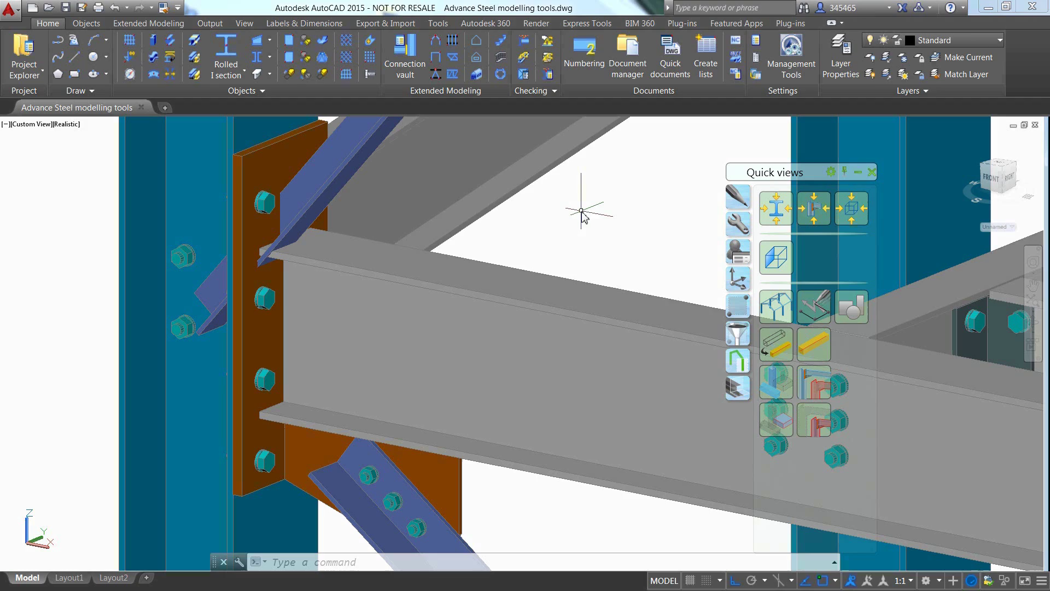
Clash-check the main beam and end plate, zooming to each angle collision.
{"action": "left_click", "coordinate": [490, 272]}
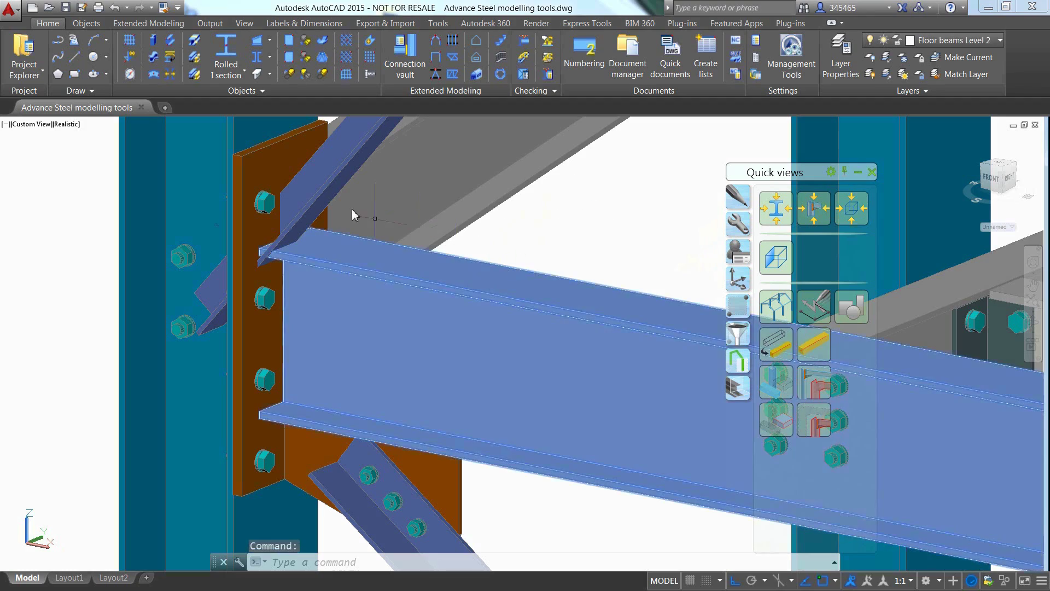
{"action": "left_click", "coordinate": [263, 176]}
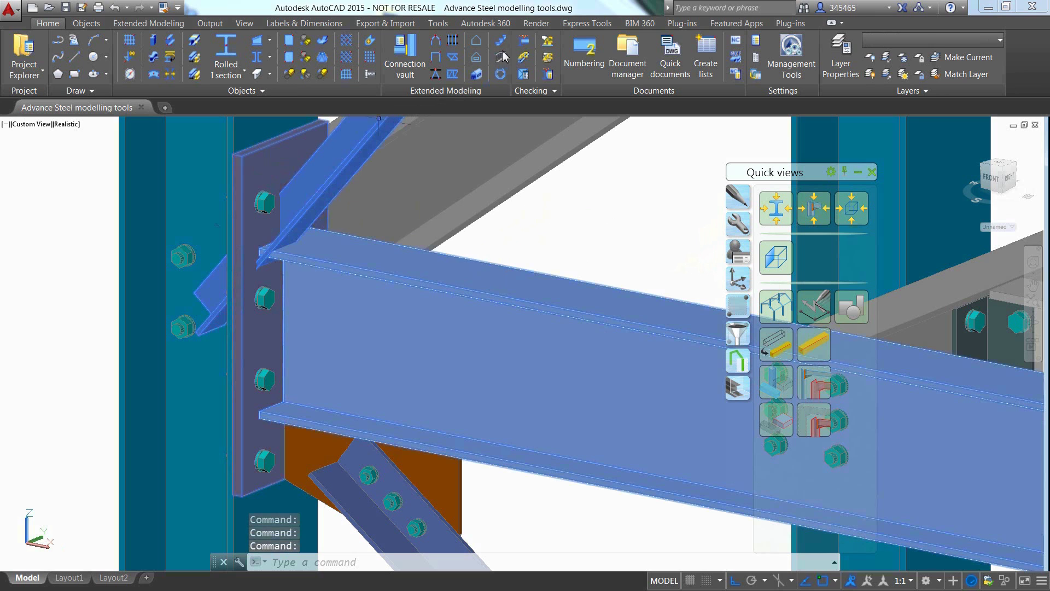
{"action": "left_click", "coordinate": [521, 45]}
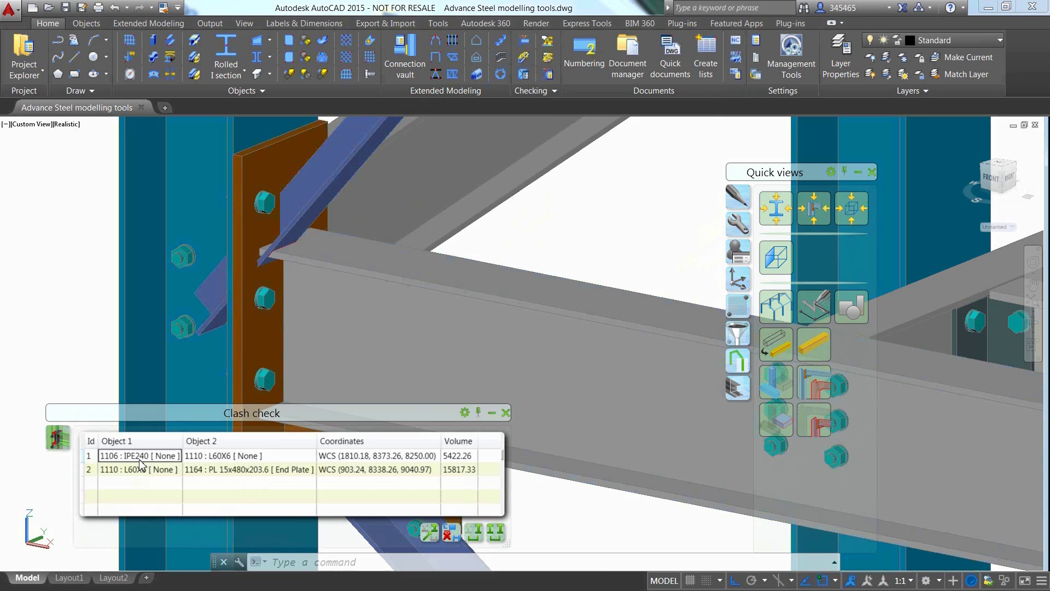
{"action": "left_click", "coordinate": [140, 459]}
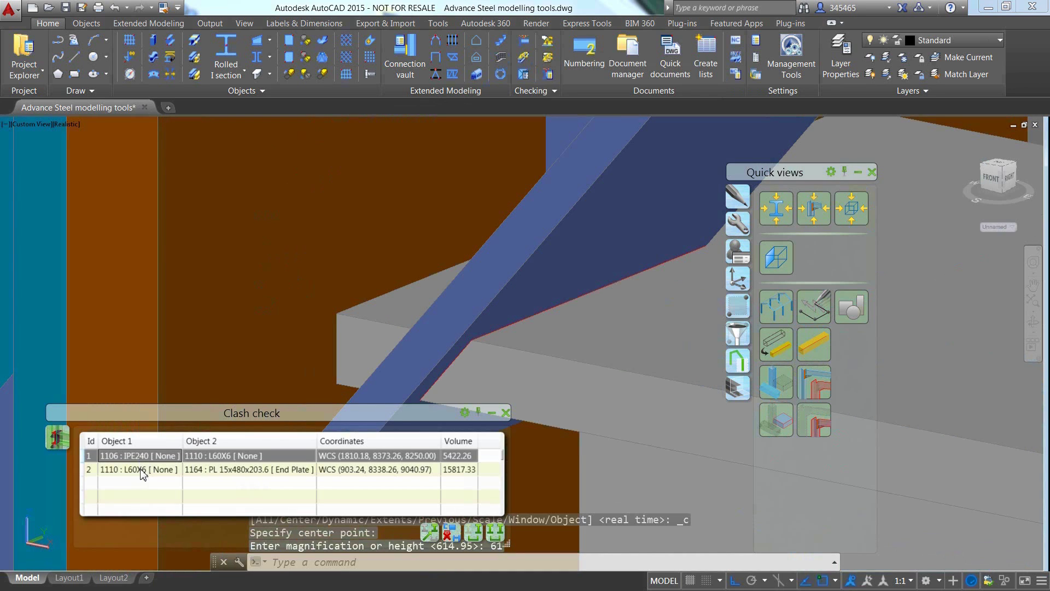
{"action": "left_click", "coordinate": [141, 469]}
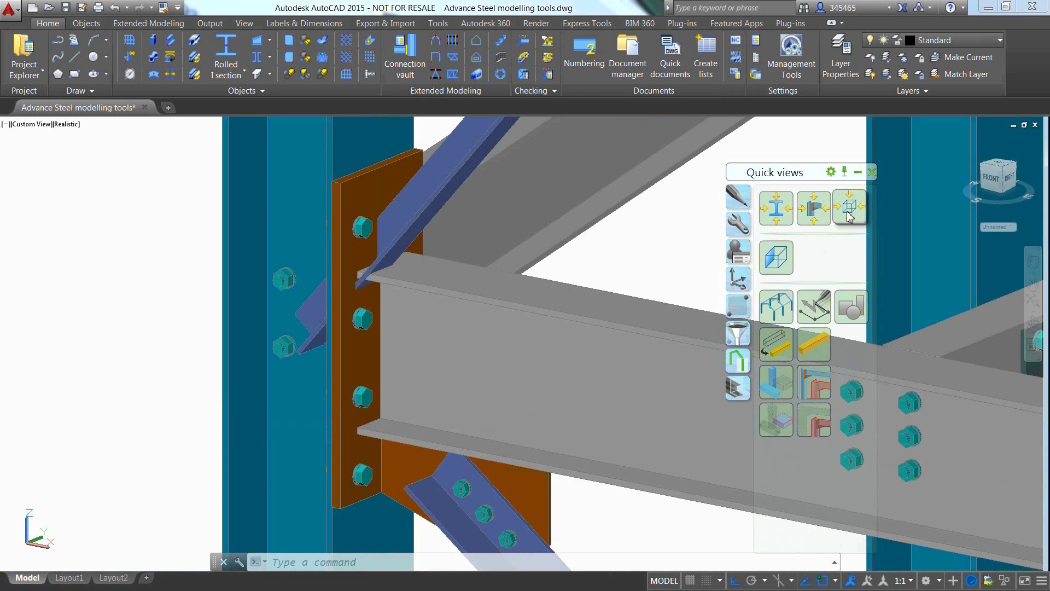
Show the end plate in object view along its axis, split into three viewports.
{"action": "left_click", "coordinate": [850, 215]}
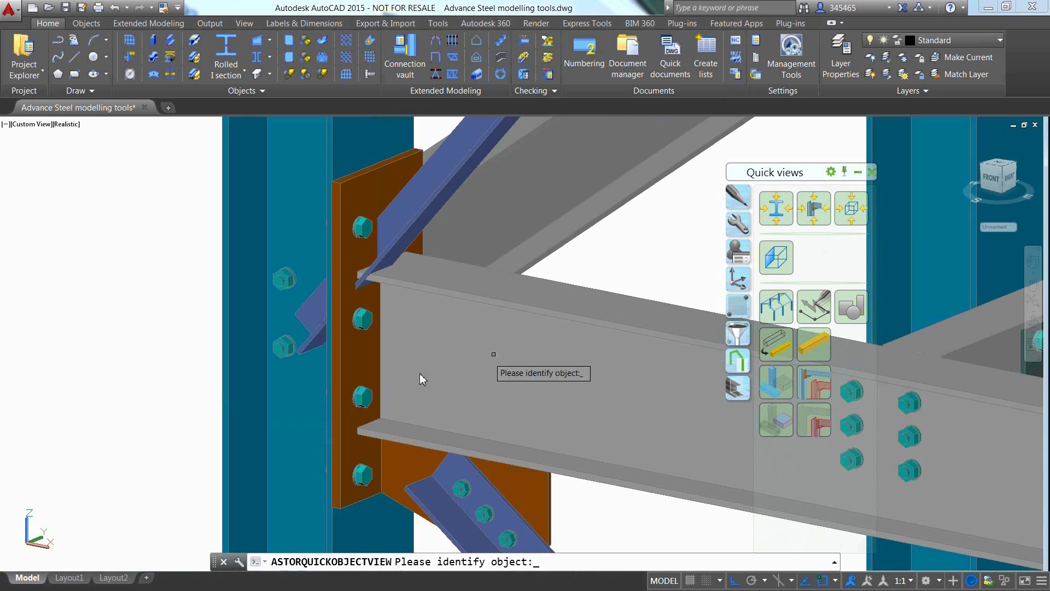
{"action": "left_click", "coordinate": [355, 386]}
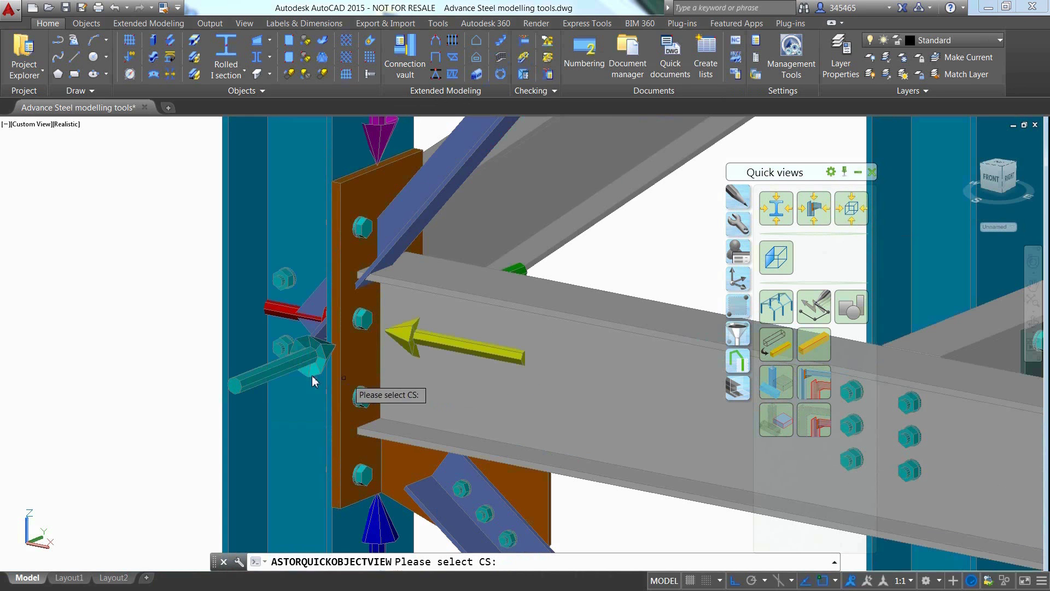
{"action": "left_click", "coordinate": [264, 374]}
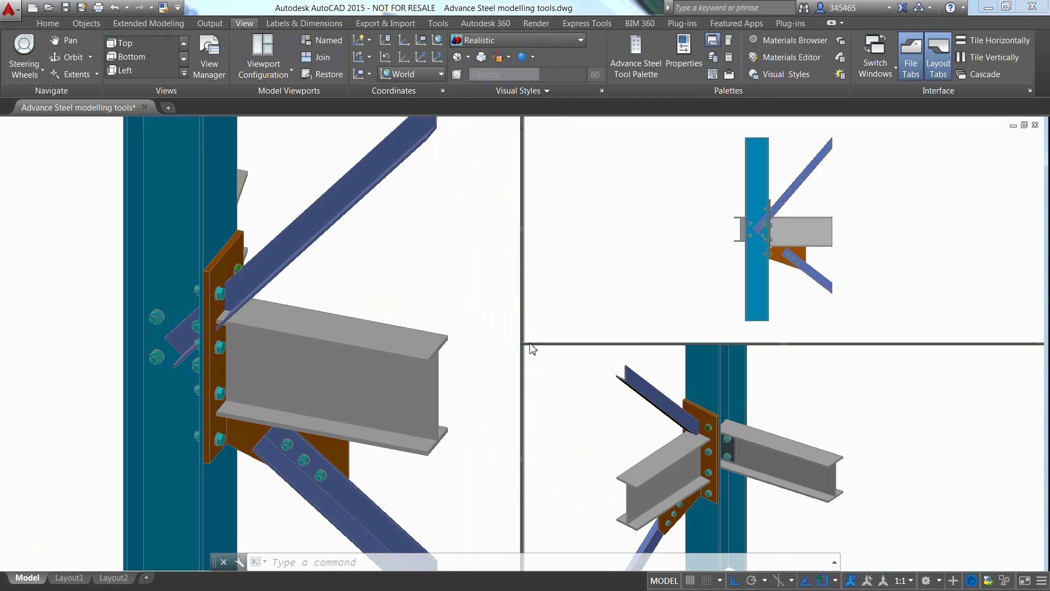
{"action": "left_click_drag", "start_coordinate": [530, 345], "coordinate": [694, 350]}
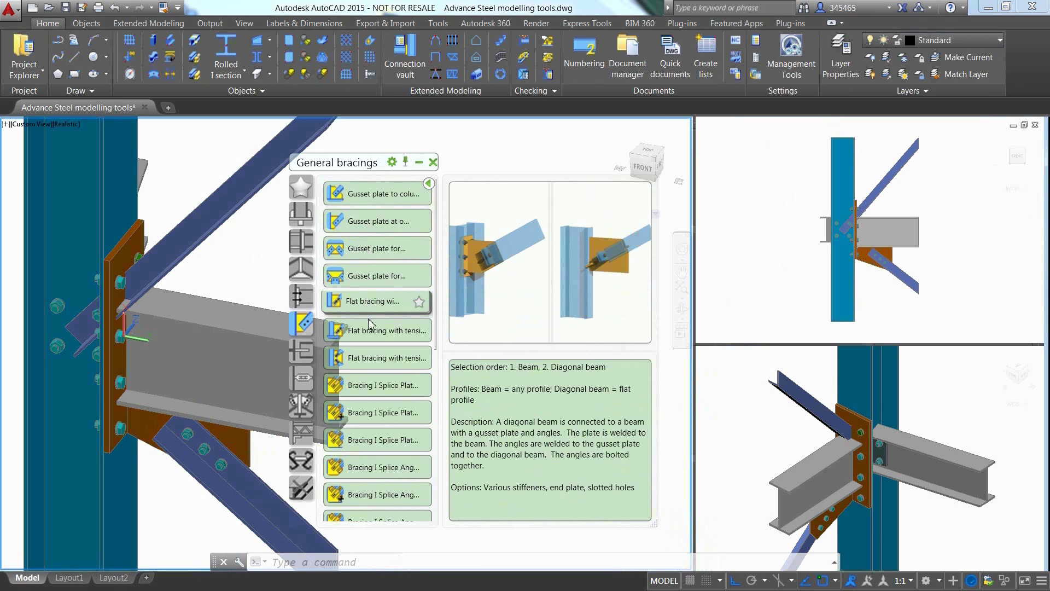
Create a General bracings gusset plate joint from the beam to the upper diagonal brace.
{"action": "left_click", "coordinate": [363, 209]}
{"action": "left_click", "coordinate": [210, 300]}
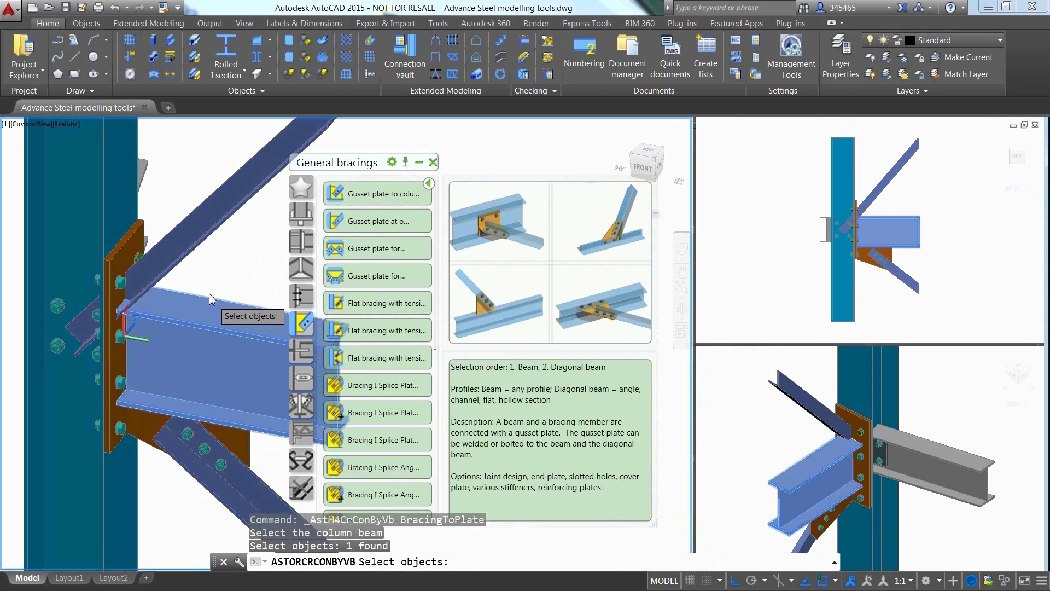
{"action": "key", "text": "Return"}
{"action": "key", "text": "Return"}
{"action": "left_click", "coordinate": [186, 239]}
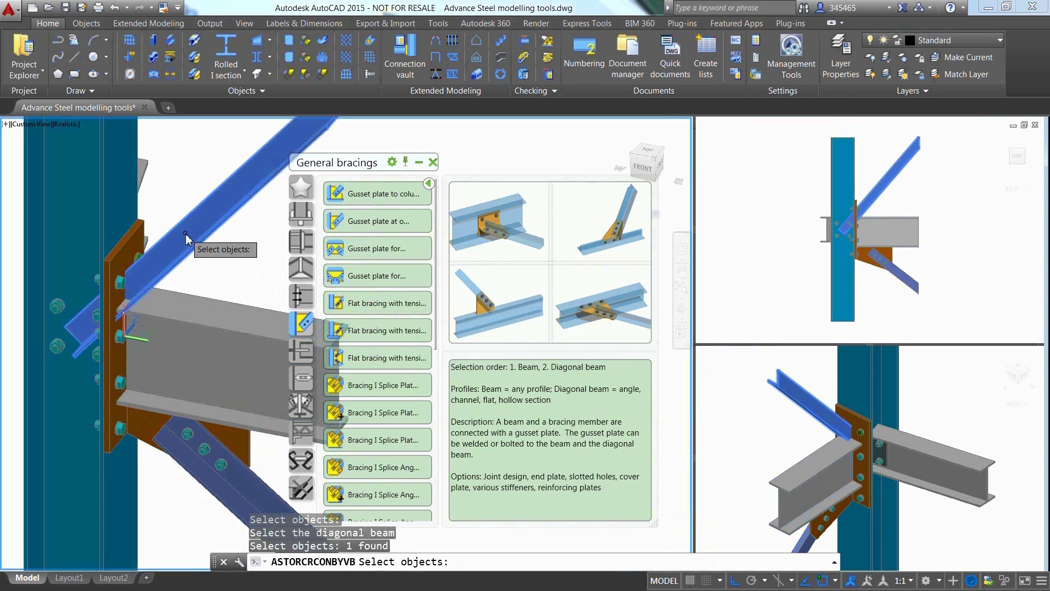
{"action": "key", "text": "Return"}
Set the gusset plate shape at the main beam to perpendicular.
{"action": "left_click", "coordinate": [290, 443]}
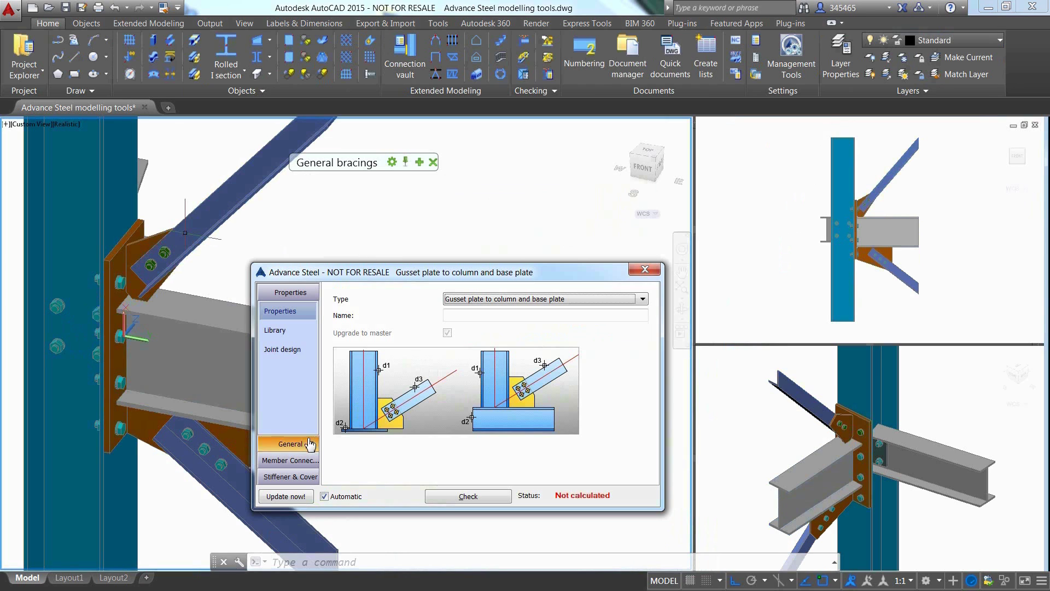
{"action": "left_click", "coordinate": [460, 295]}
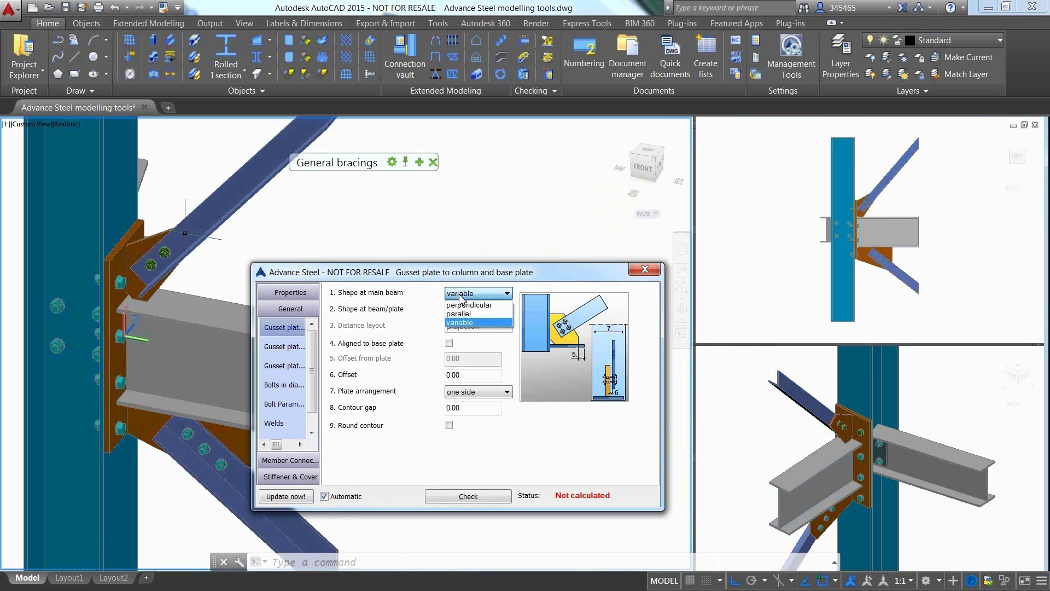
{"action": "left_click", "coordinate": [464, 309]}
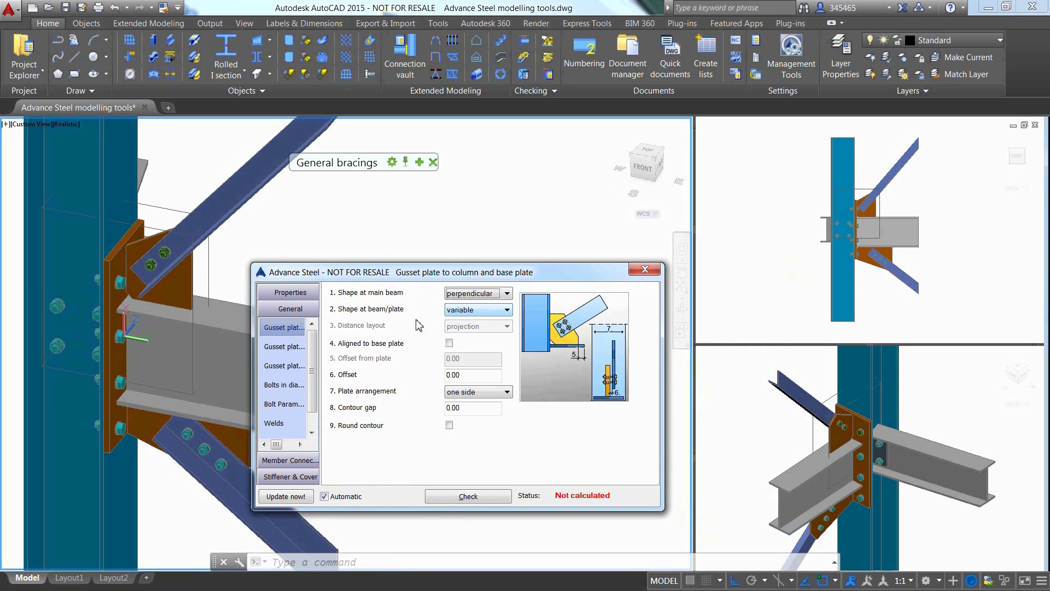
Set four bolts along the diagonal and close the gusset plate joint dialog.
{"action": "left_click", "coordinate": [304, 387]}
{"action": "type", "text": "3"}
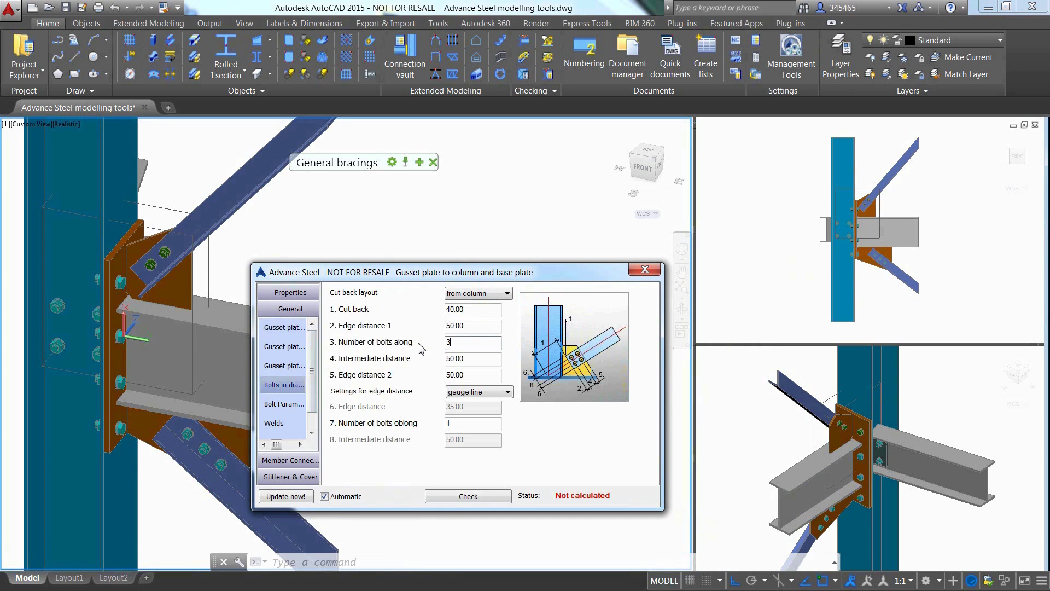
{"action": "type", "text": "4"}
{"action": "key", "text": "Return"}
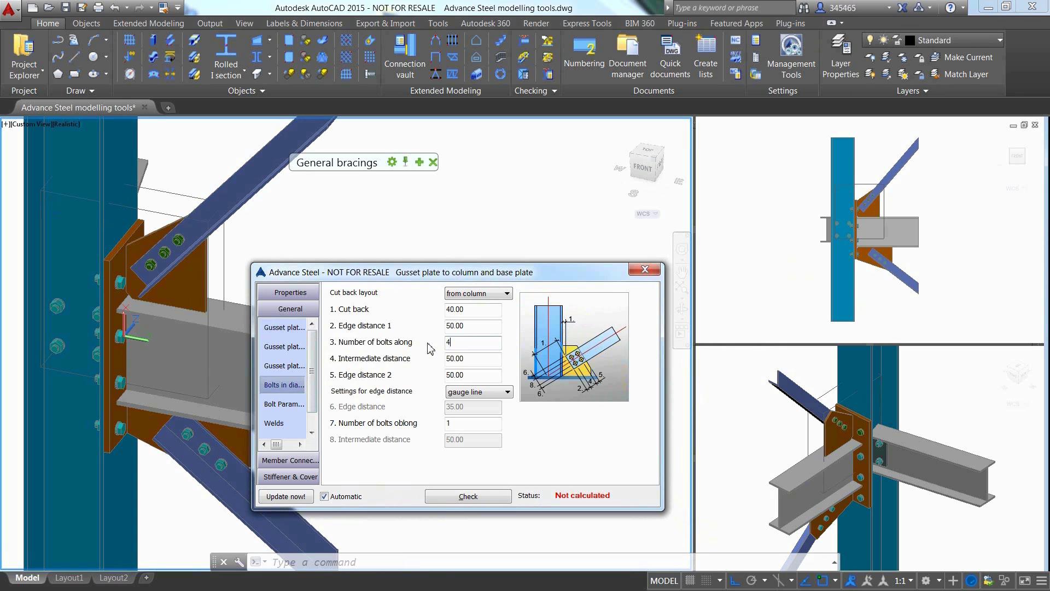
{"action": "key", "text": "Return"}
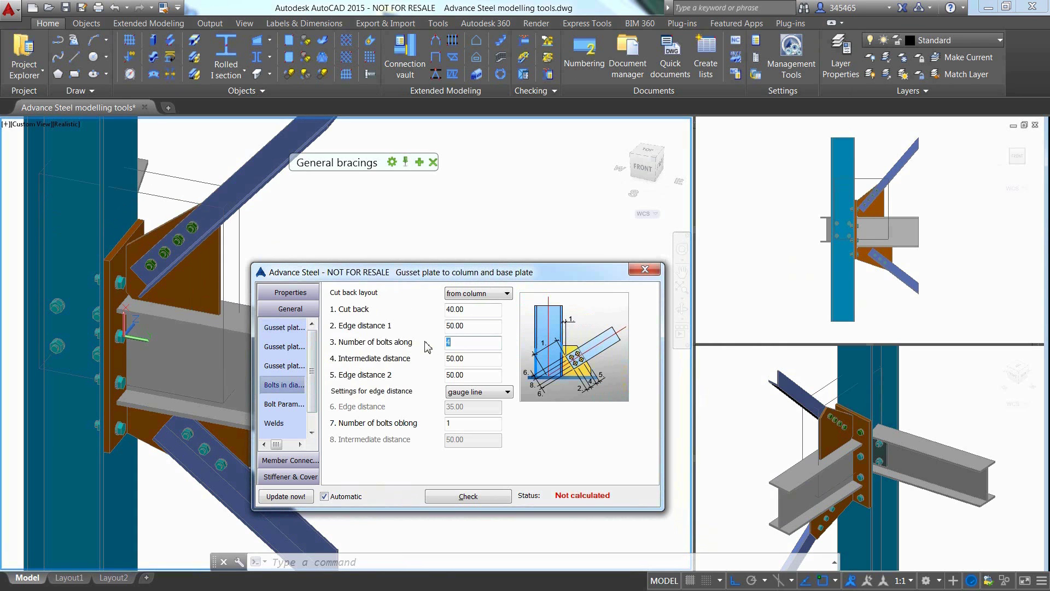
{"action": "left_click", "coordinate": [643, 271]}
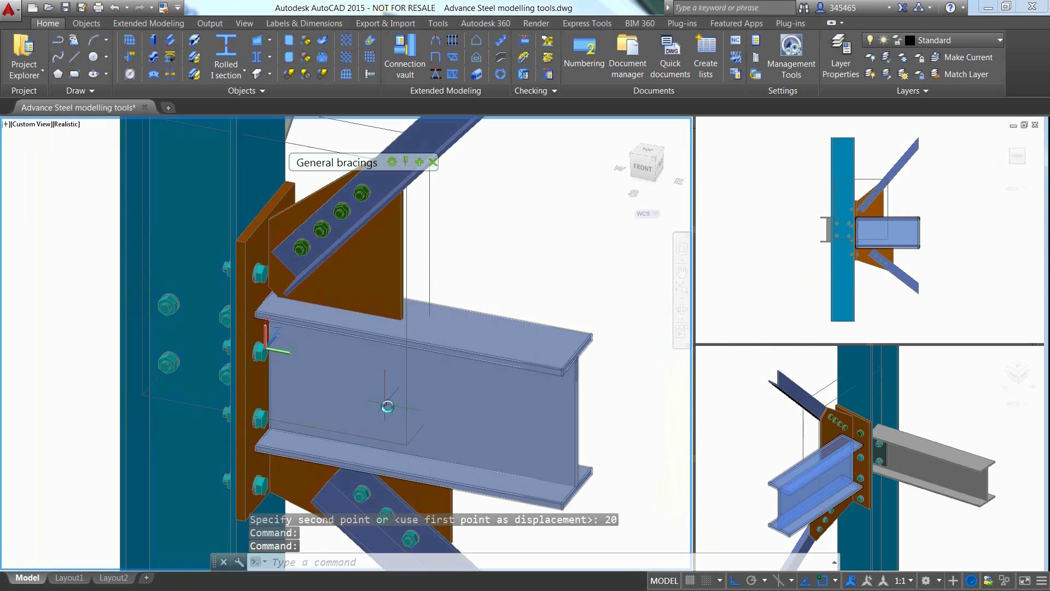
{"action": "mouse_move", "coordinate": [271, 354]}
{"action": "middle_mouse_down", "text": "shift"}
{"action": "mouse_move", "coordinate": [211, 334]}
{"action": "mouse_move", "coordinate": [239, 370]}
{"action": "mouse_move", "coordinate": [420, 342]}
{"action": "middle_mouse_up", "text": "shift"}
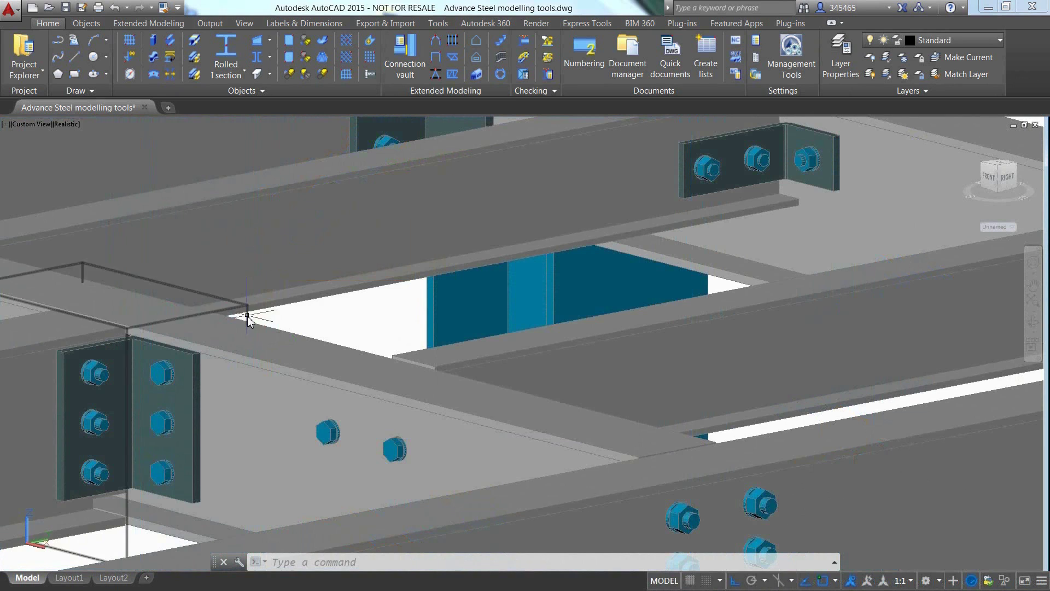
Open the clip angle joint's design settings, keeping EC3 as the design code.
{"action": "double_click", "coordinate": [262, 320]}
{"action": "scroll", "coordinate": [484, 393], "scroll_direction": "down", "scroll_amount": 3}
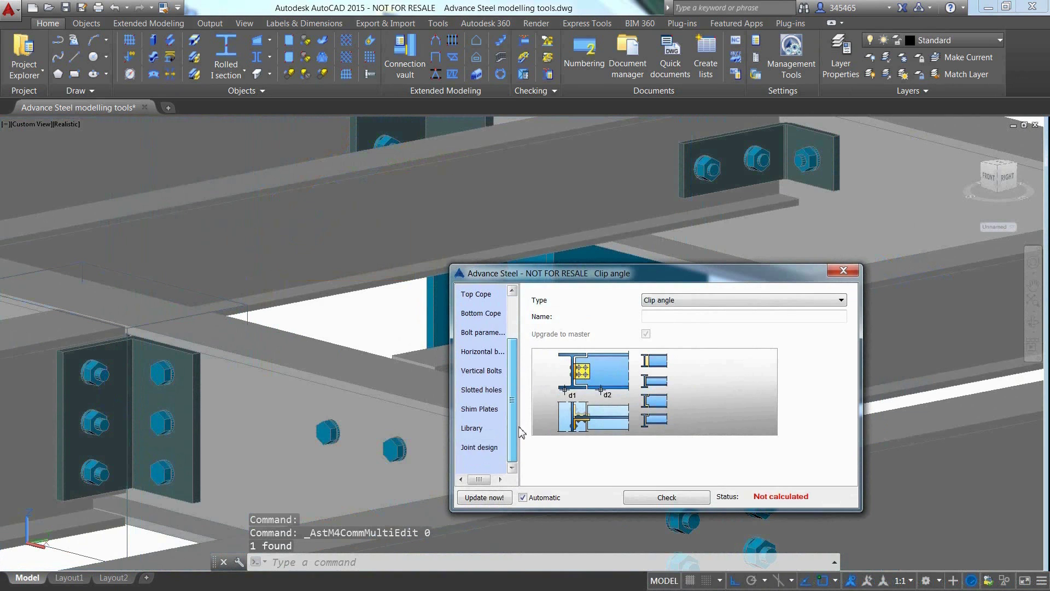
{"action": "left_click", "coordinate": [479, 446]}
{"action": "left_click", "coordinate": [613, 306]}
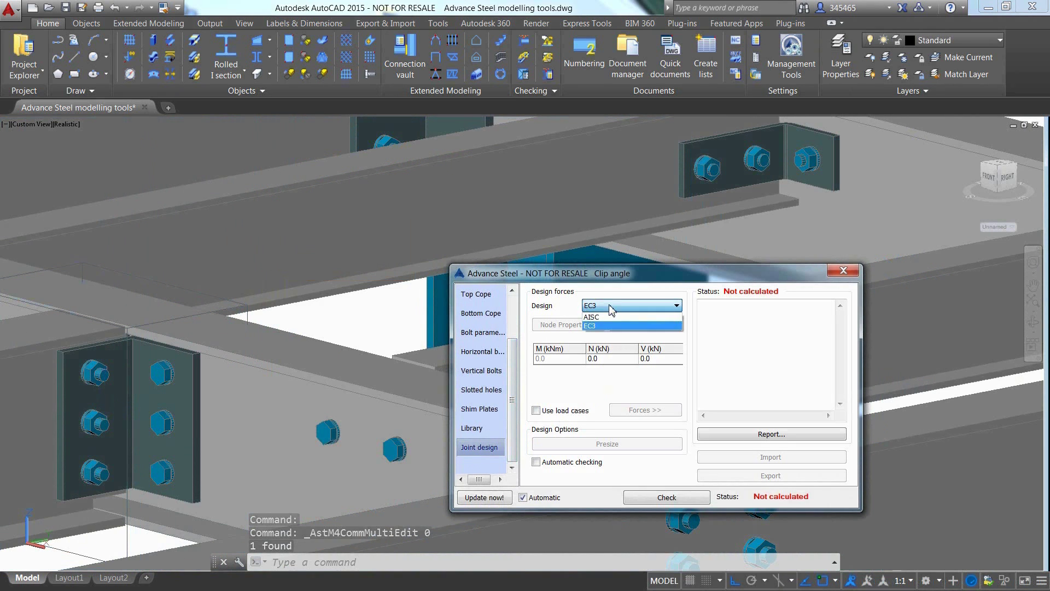
{"action": "left_click", "coordinate": [612, 309]}
Enter N 20.0 and V 40.0 kN, check the joint and open its report.
{"action": "left_click", "coordinate": [612, 359]}
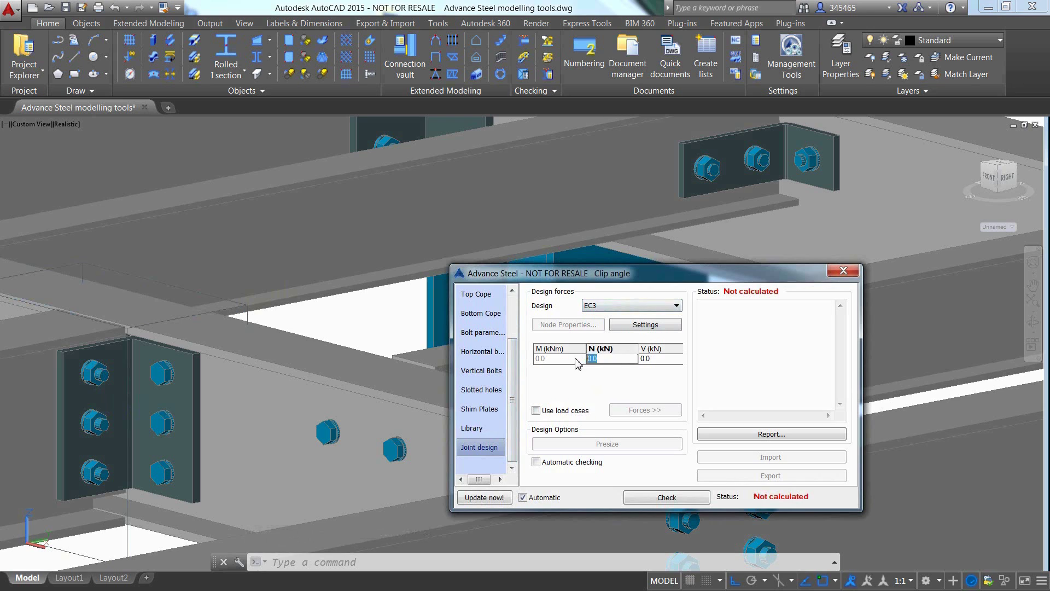
{"action": "type", "text": "20"}
{"action": "left_click", "coordinate": [656, 361]}
{"action": "type", "text": "40"}
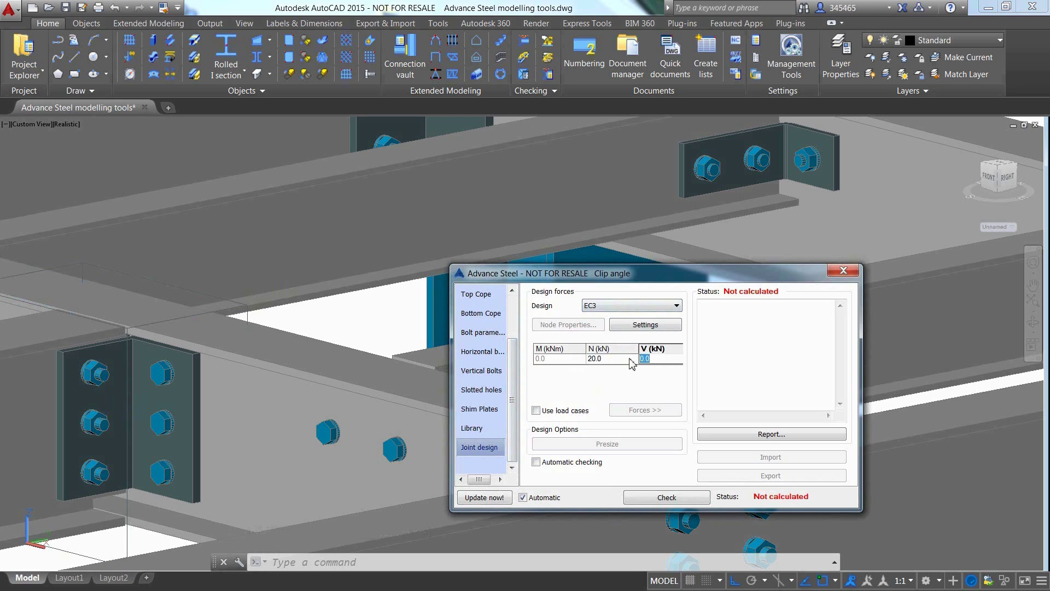
{"action": "left_click", "coordinate": [668, 498]}
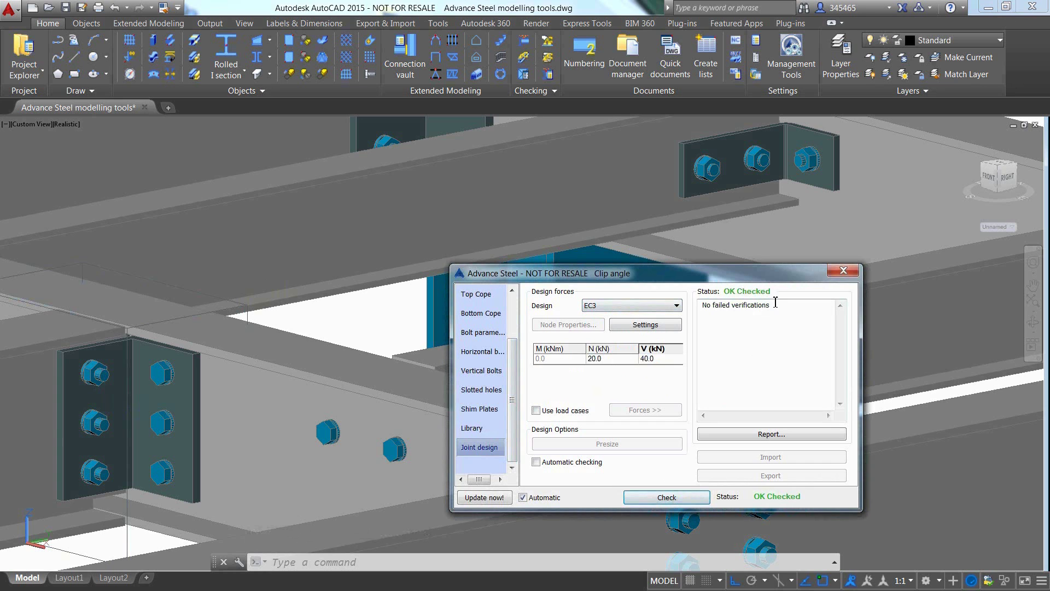
{"action": "left_click", "coordinate": [771, 433]}
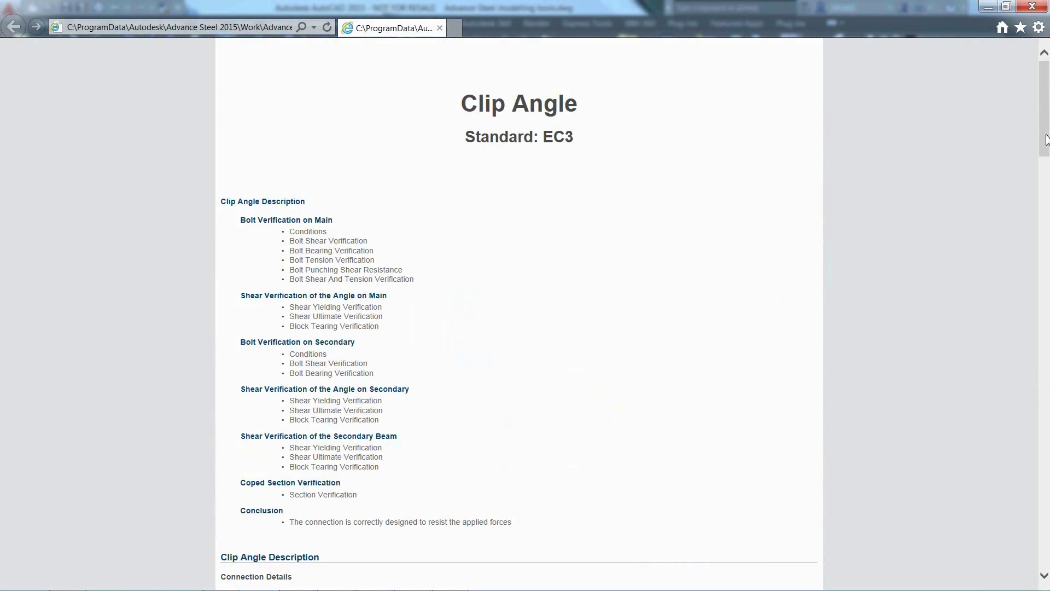
{"action": "left_click_drag", "start_coordinate": [1047, 140], "coordinate": [1047, 303]}
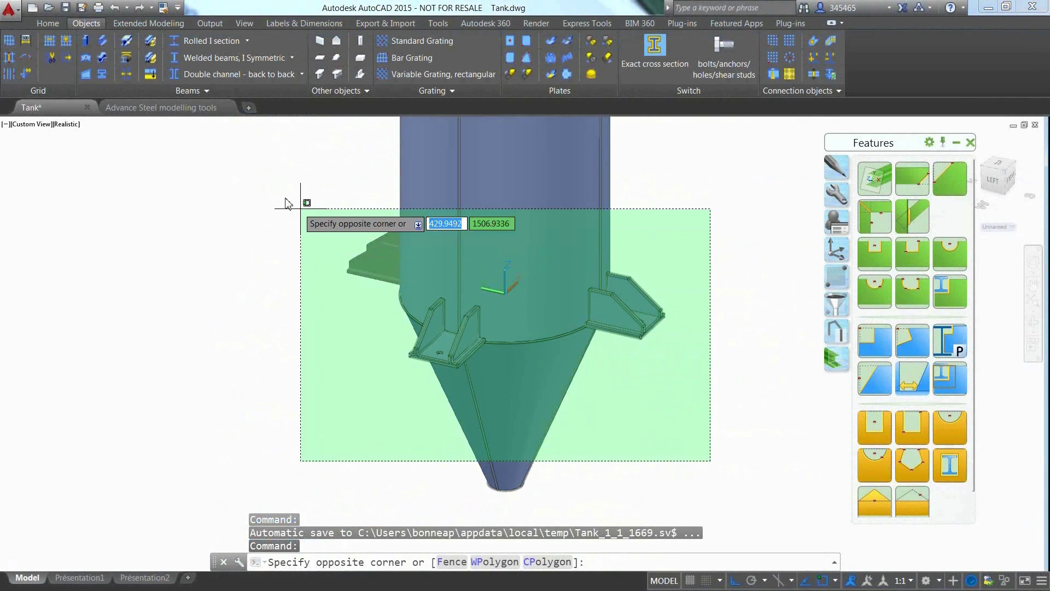
Copy the tank parts and paste them into the steel frame drawing.
{"action": "left_click", "coordinate": [285, 201]}
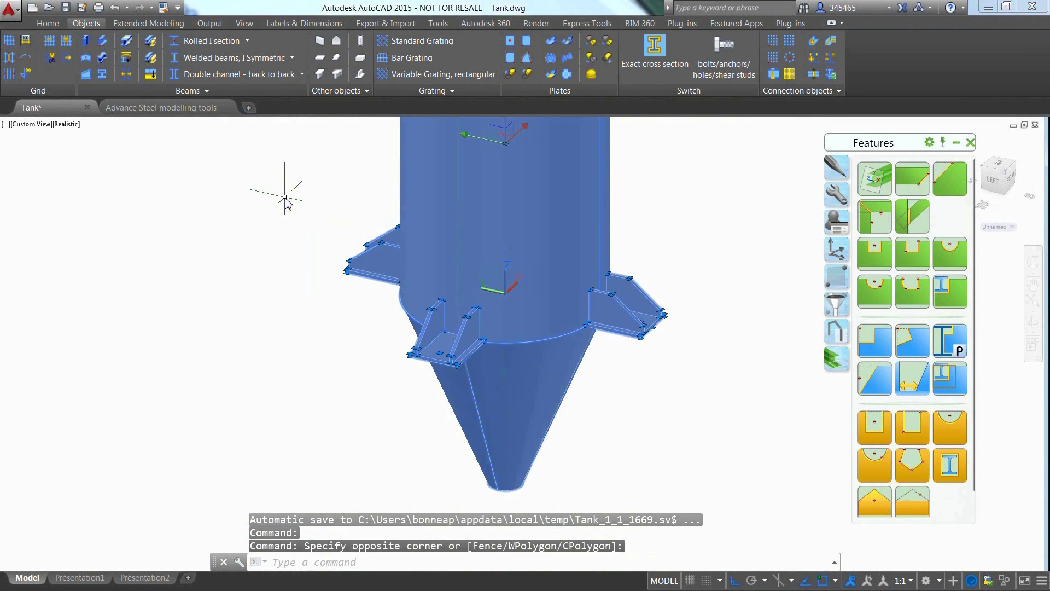
{"action": "key", "text": "ctrl+c"}
{"action": "left_click", "coordinate": [205, 109]}
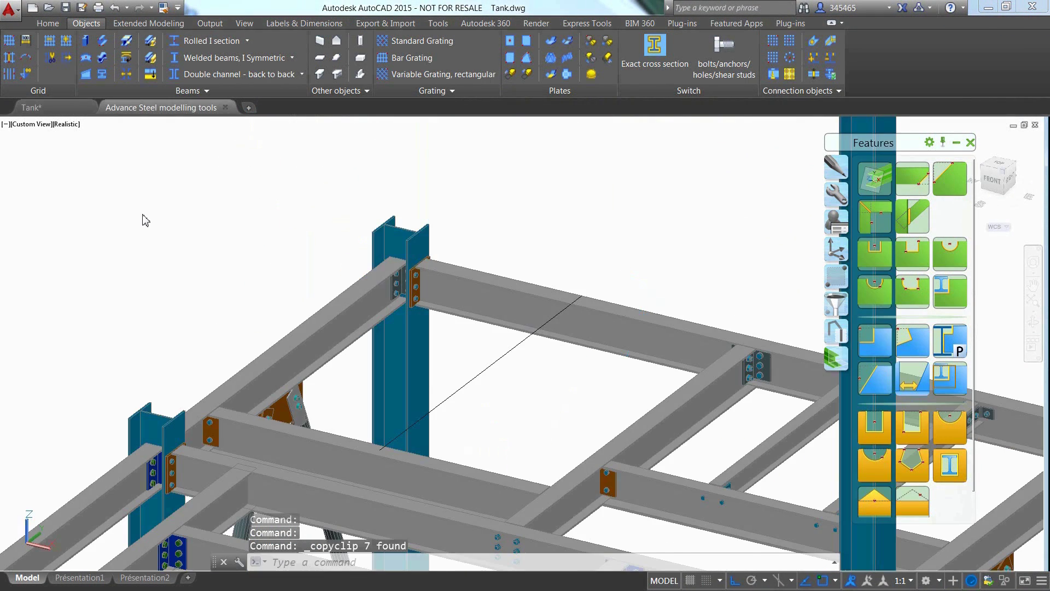
{"action": "key", "text": "ctrl+v"}
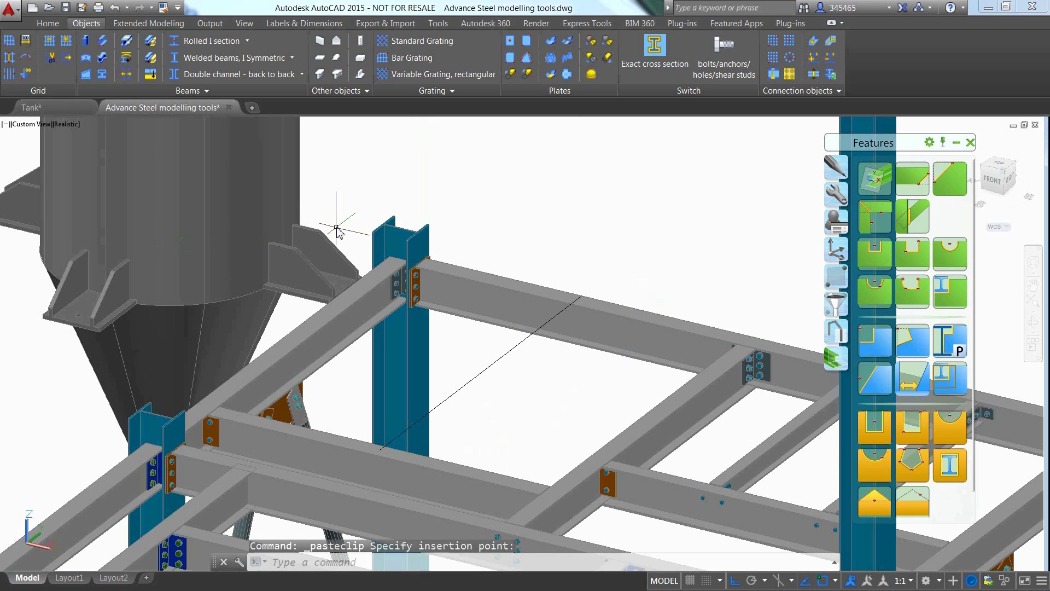
{"action": "left_click", "coordinate": [337, 230]}
{"action": "middle_click_drag", "start_coordinate": [353, 200], "coordinate": [379, 226]}
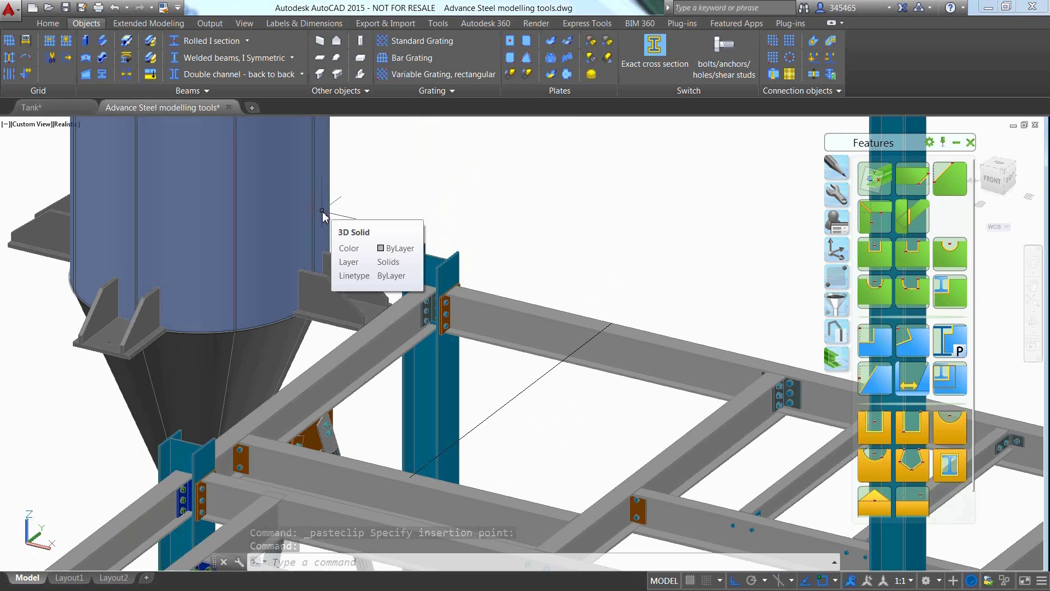
Move the tank onto the frame with midpoint snaps and turn on the Polylines layer.
{"action": "left_click", "coordinate": [382, 272]}
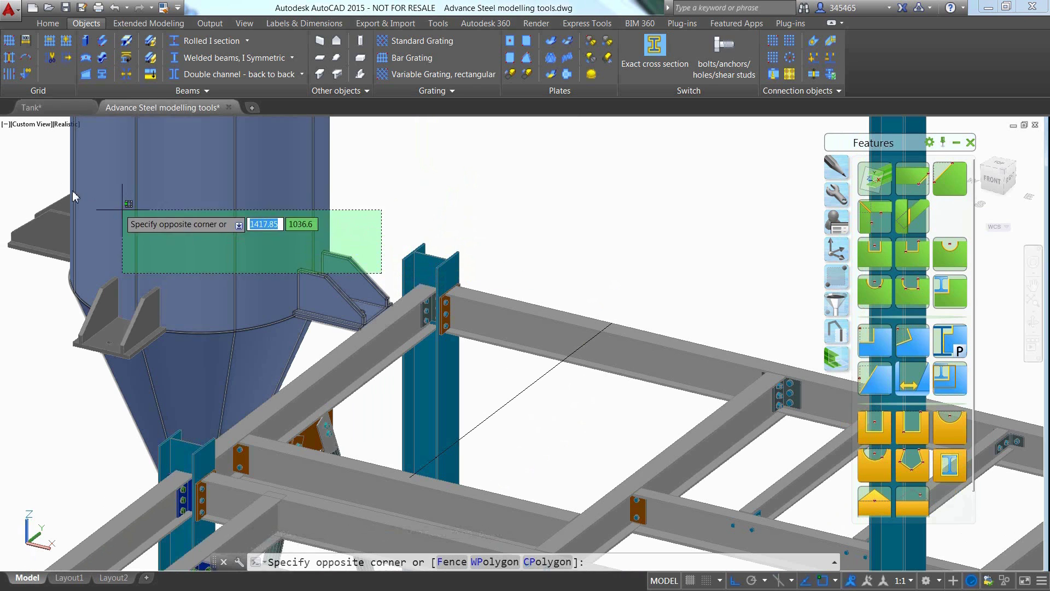
{"action": "left_click", "coordinate": [31, 170]}
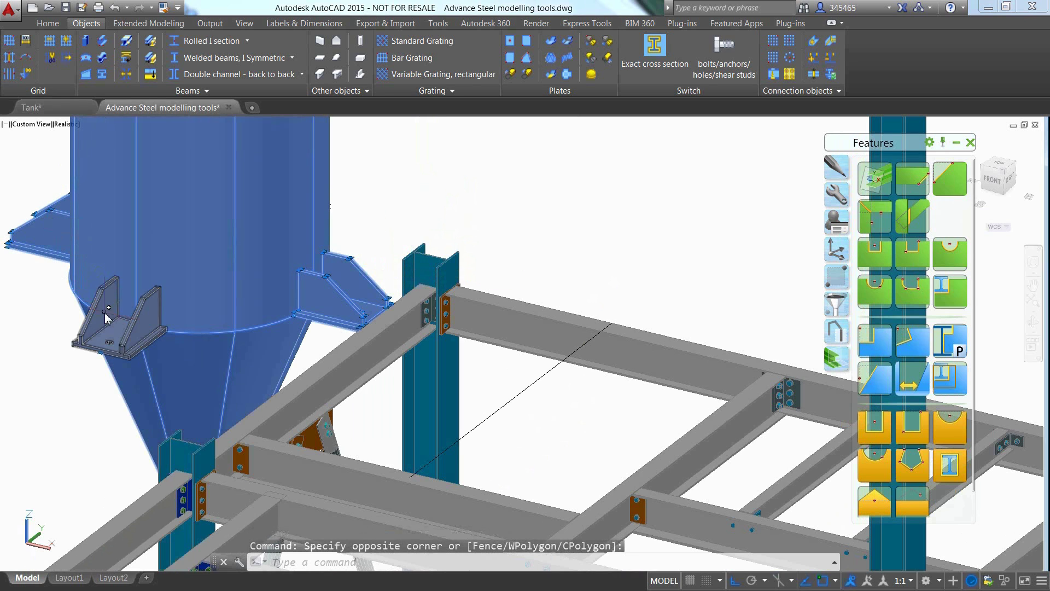
{"action": "type", "text": "m"}
{"action": "key", "text": "Return"}
{"action": "right_click", "coordinate": [437, 188], "text": "shift"}
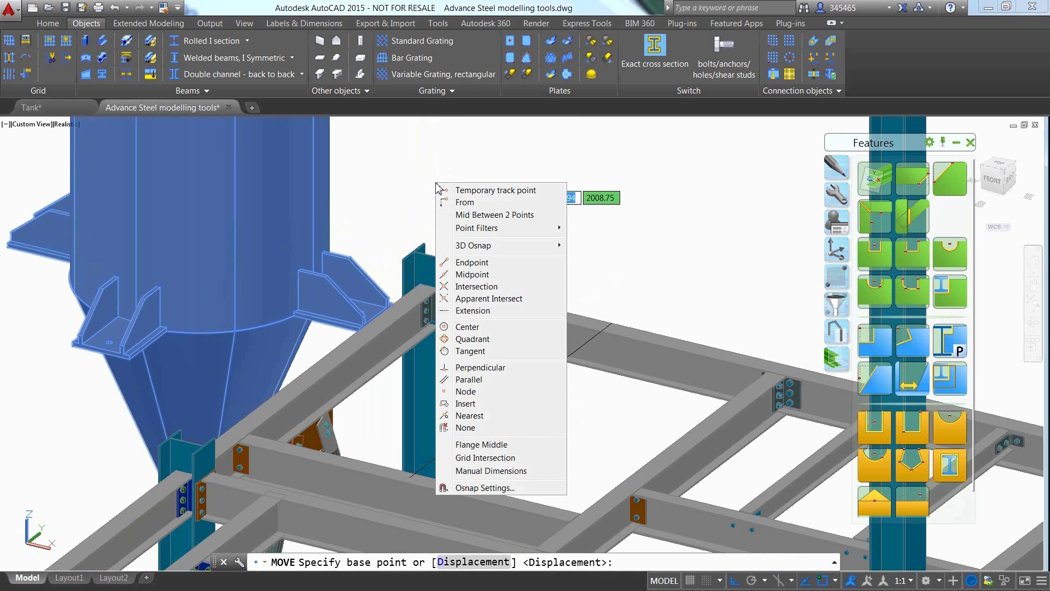
{"action": "left_click", "coordinate": [476, 274]}
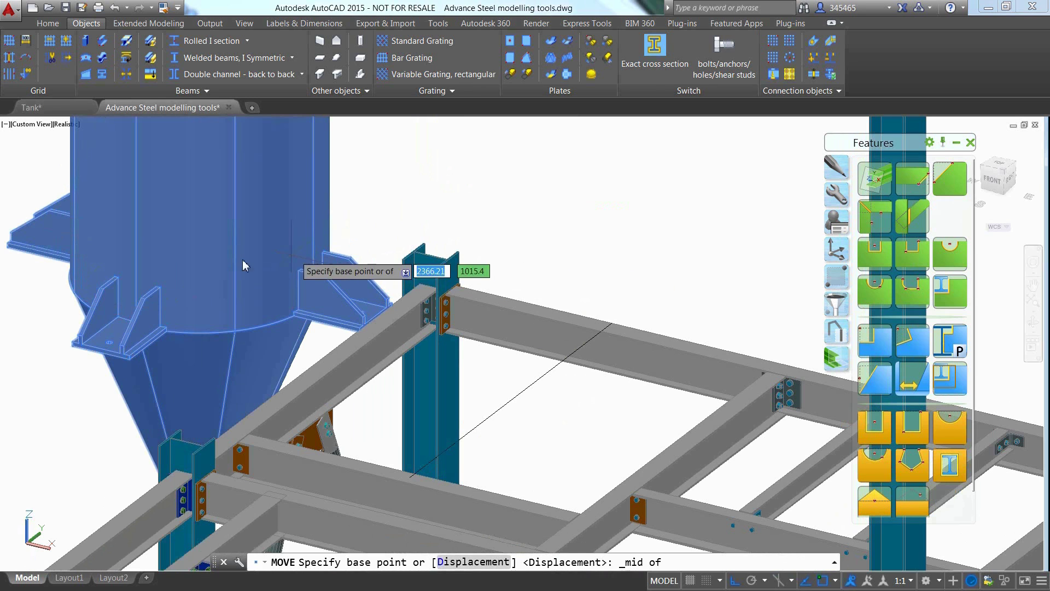
{"action": "left_click", "coordinate": [215, 277]}
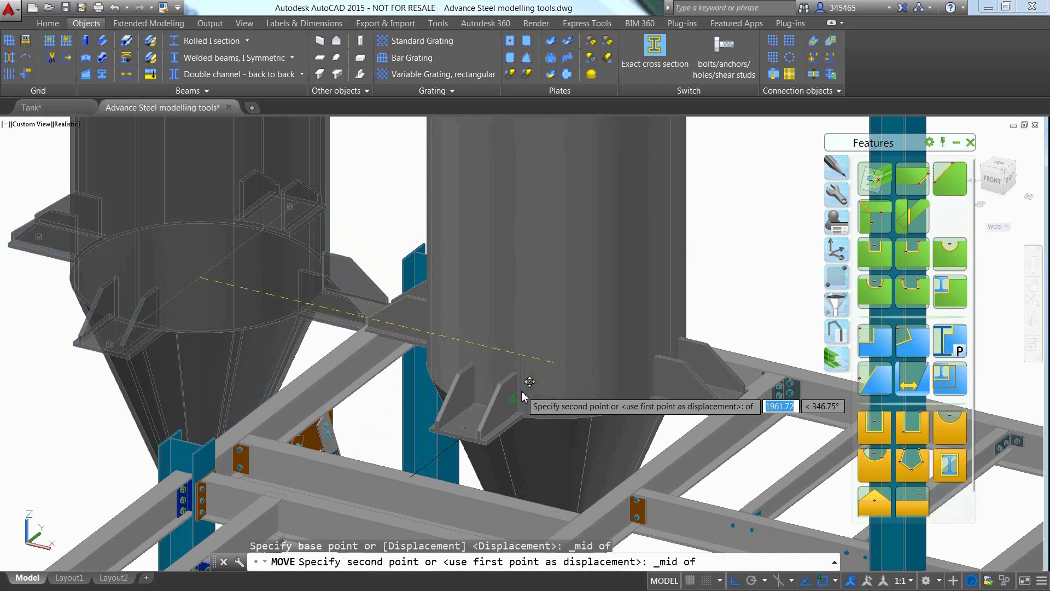
{"action": "left_click", "coordinate": [522, 396]}
{"action": "type", "text": "layer"}
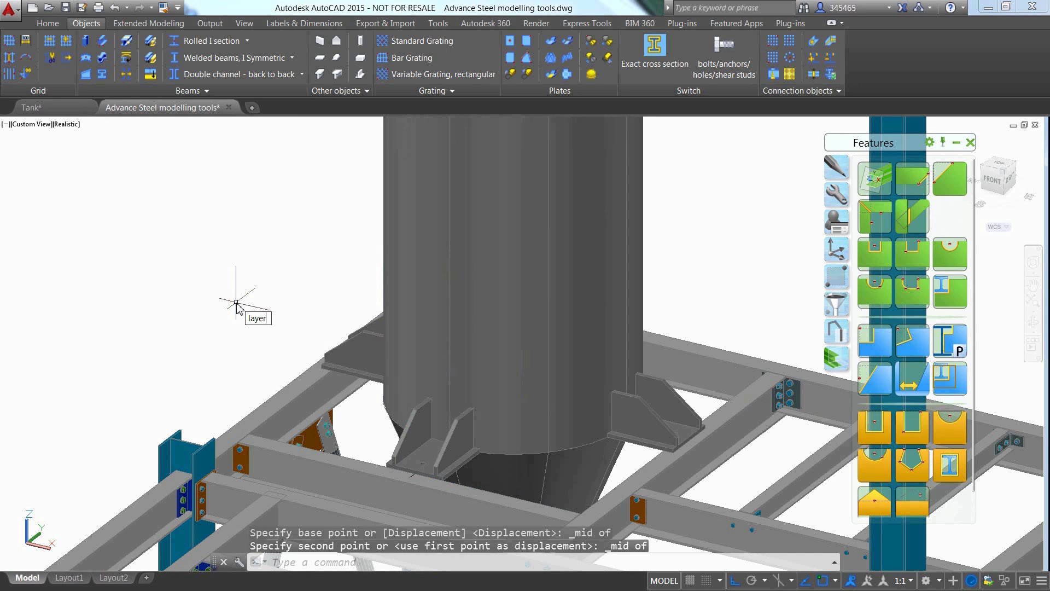
{"action": "key", "text": "Return"}
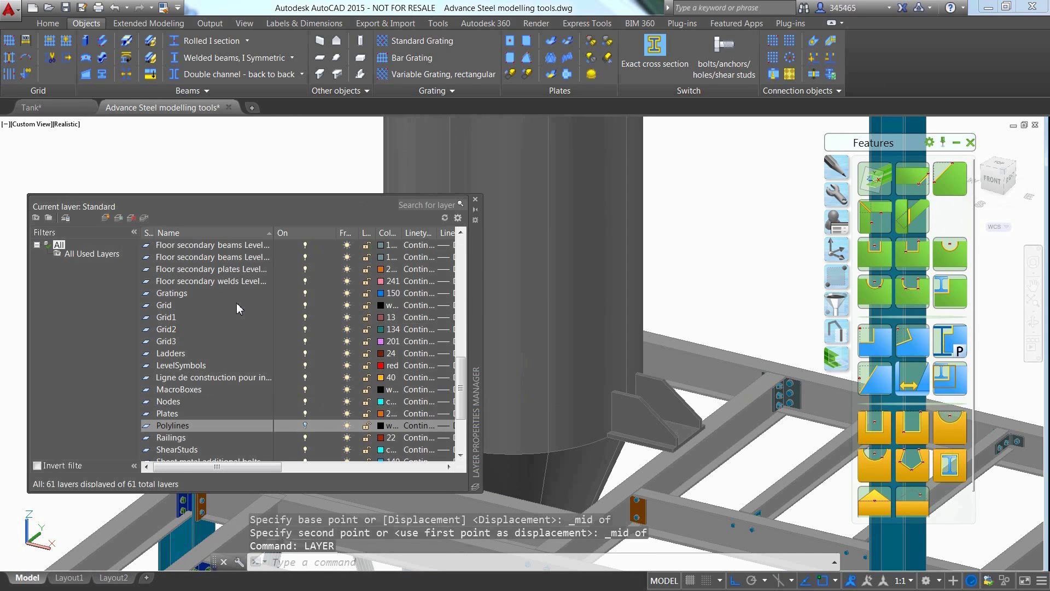
{"action": "left_click", "coordinate": [305, 426]}
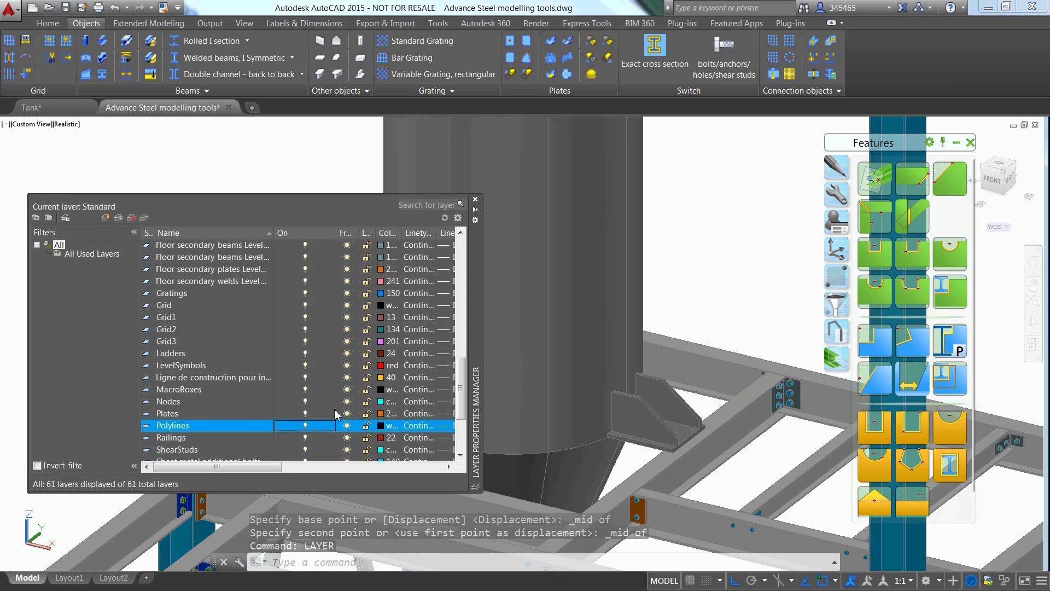
Create a grating from the platform outline polyline.
{"action": "left_click", "coordinate": [475, 202]}
{"action": "left_click", "coordinate": [435, 91]}
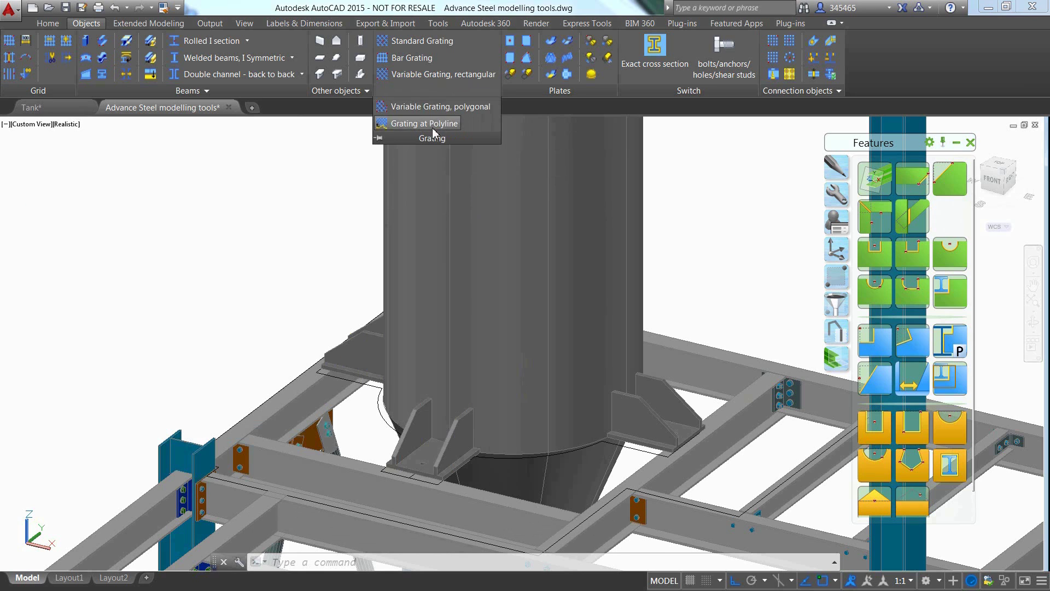
{"action": "left_click", "coordinate": [433, 123]}
{"action": "left_click", "coordinate": [306, 372]}
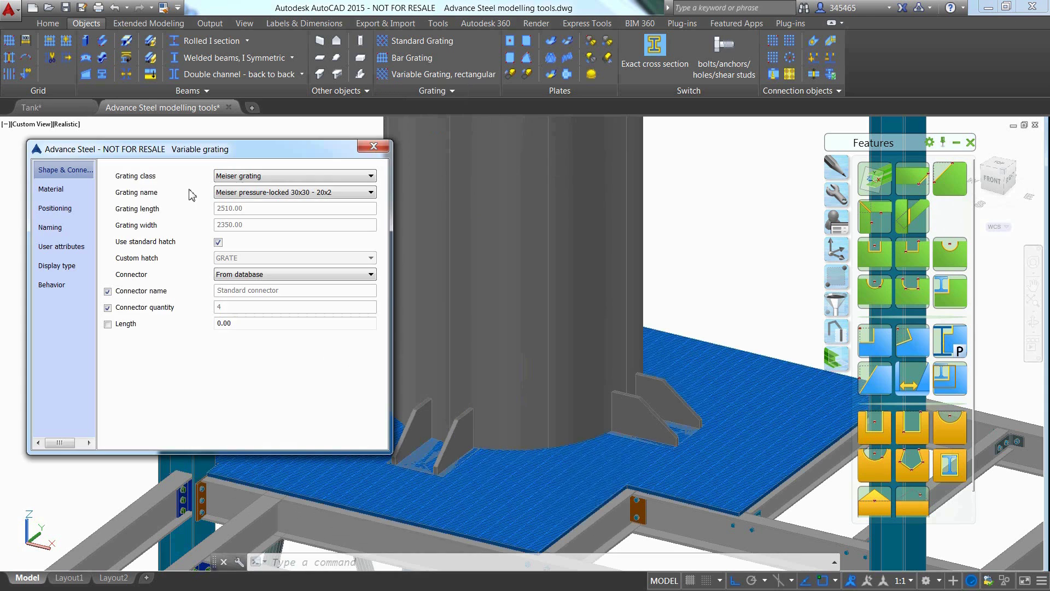
Set the grating class to Webforge Expended Metal with name WM50080 45x135.
{"action": "left_click", "coordinate": [230, 177]}
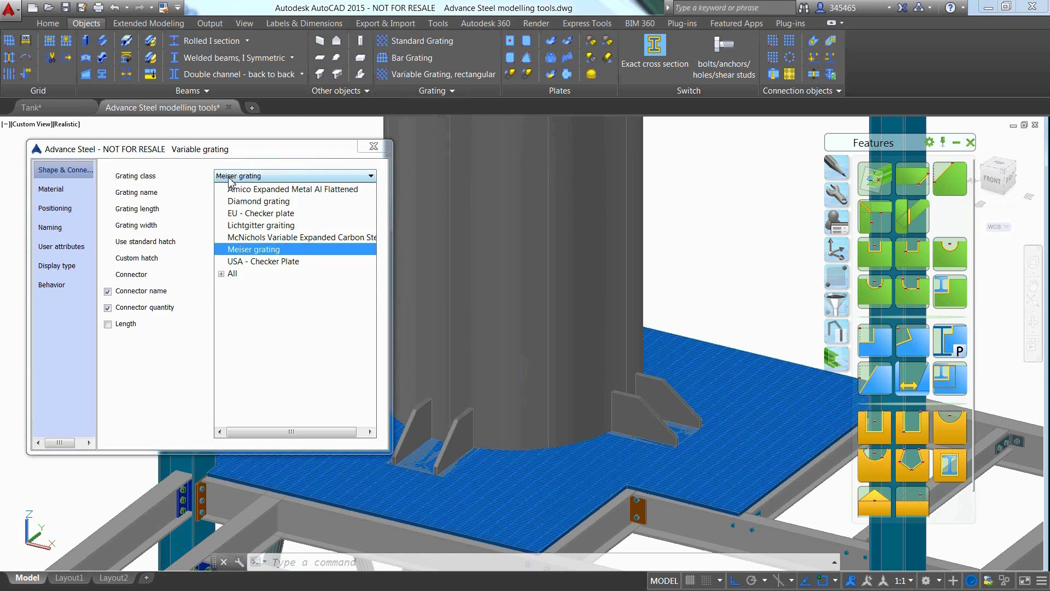
{"action": "left_click", "coordinate": [220, 274]}
{"action": "left_click_drag", "start_coordinate": [373, 273], "coordinate": [365, 405]}
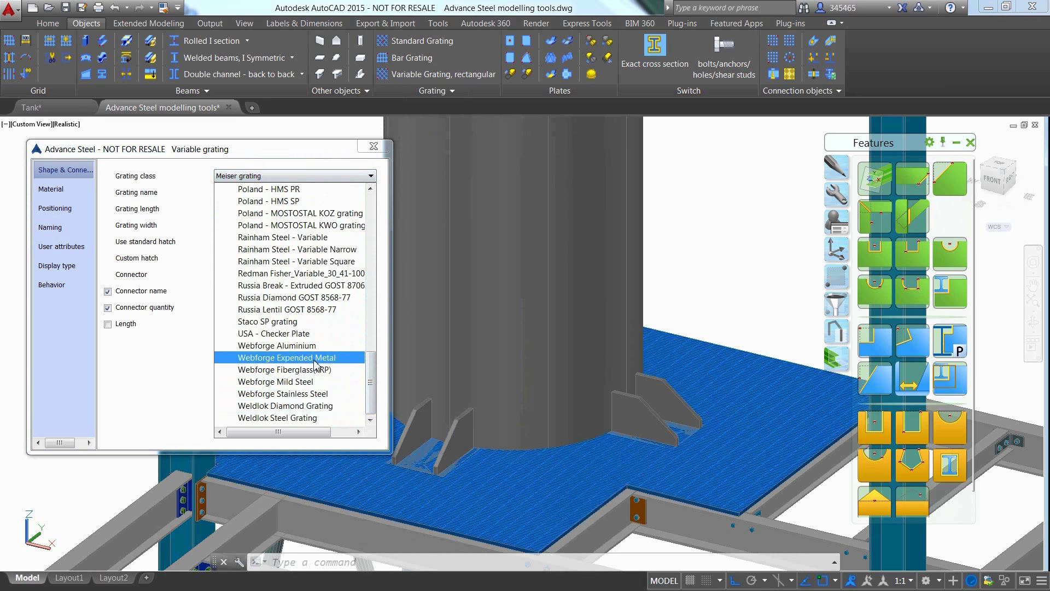
{"action": "left_click", "coordinate": [315, 359]}
{"action": "left_click", "coordinate": [306, 193]}
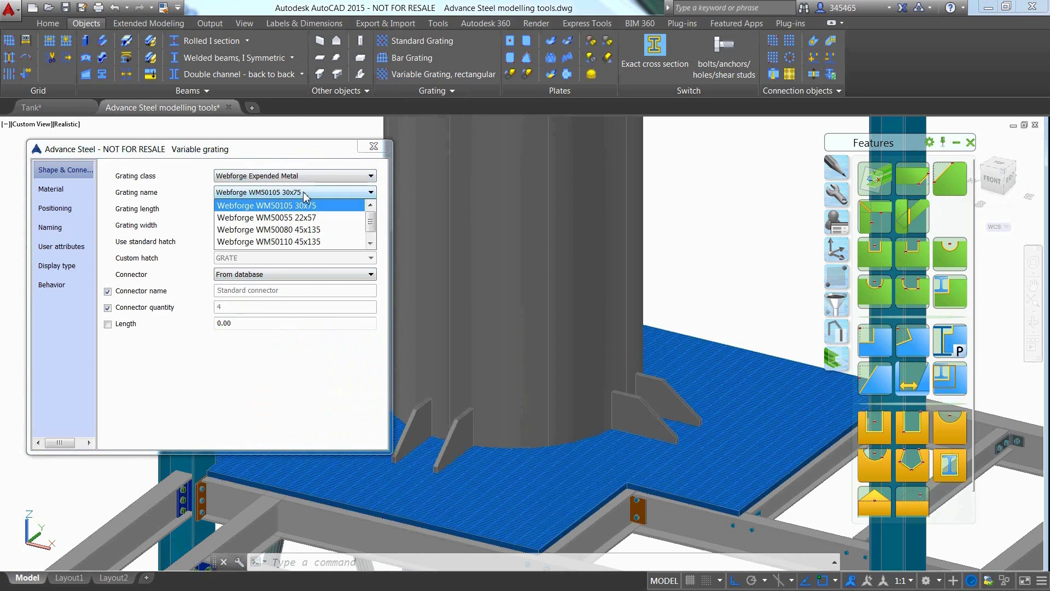
{"action": "left_click", "coordinate": [316, 230]}
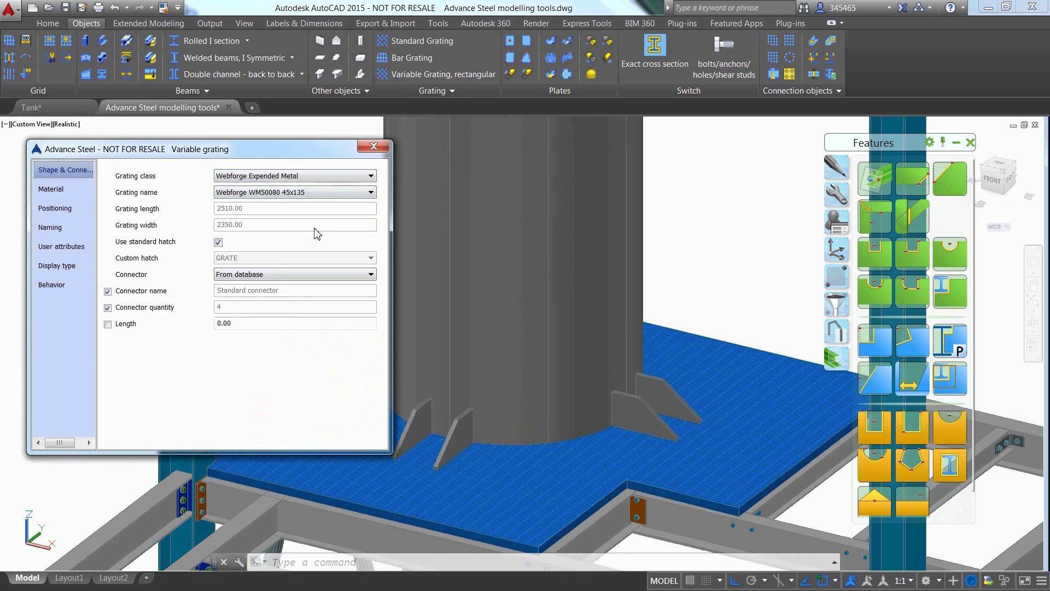
{"action": "left_click", "coordinate": [373, 148]}
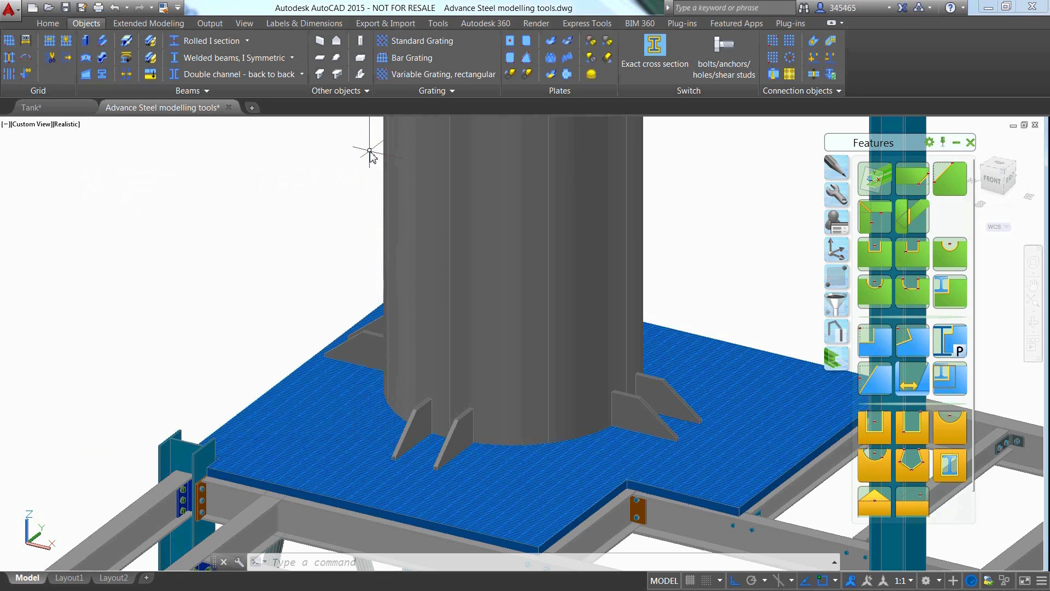
Cut an inner contour into the grating using the tank outline polyline.
{"action": "left_click", "coordinate": [910, 468]}
{"action": "left_click", "coordinate": [802, 426]}
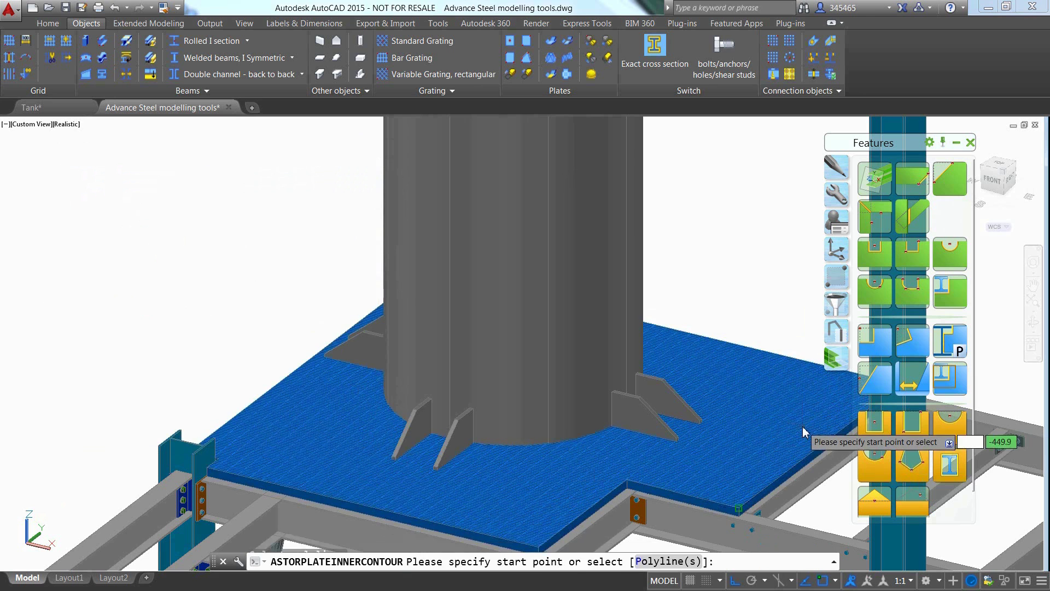
{"action": "type", "text": "p"}
{"action": "key", "text": "Return"}
{"action": "left_click", "coordinate": [259, 224]}
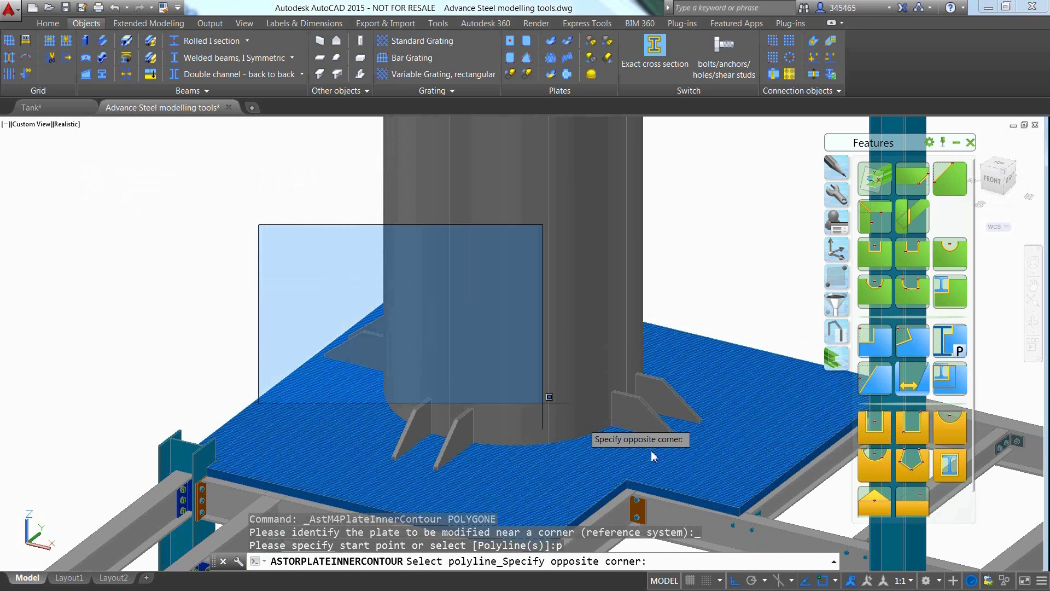
{"action": "left_click", "coordinate": [748, 502]}
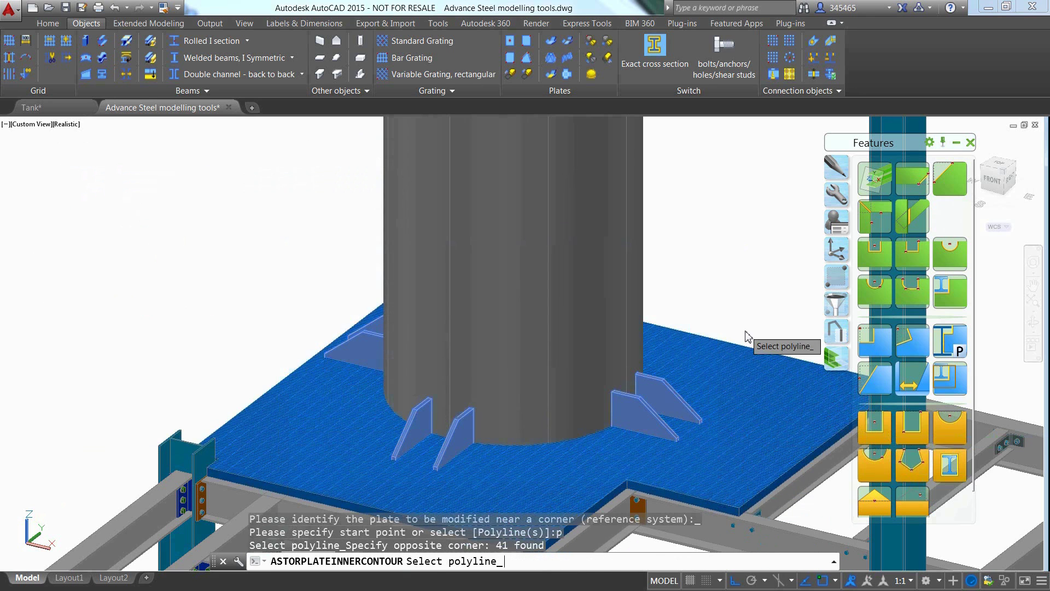
{"action": "key", "text": "Return"}
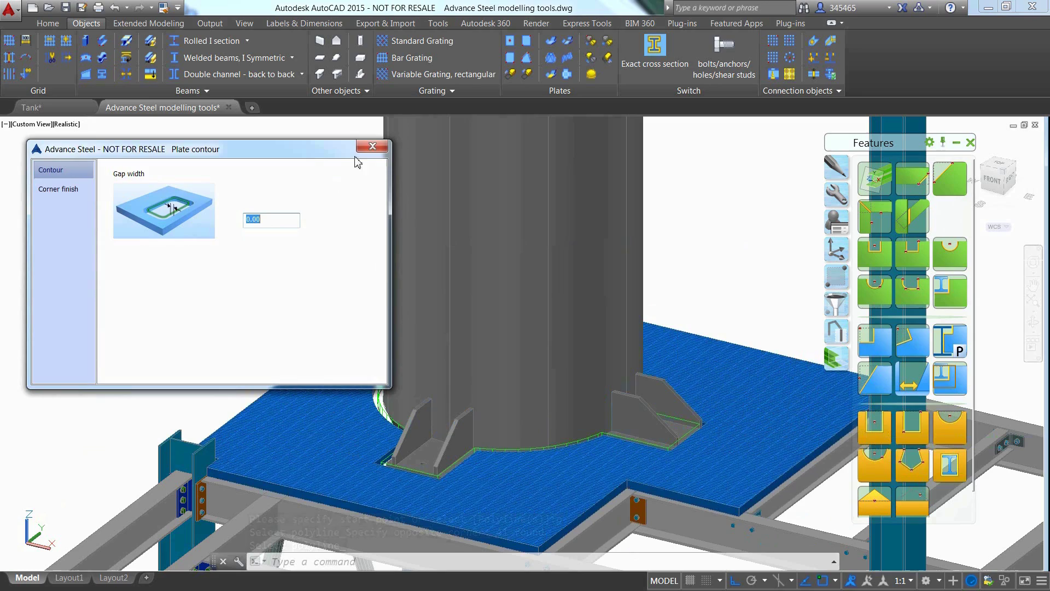
{"action": "left_click", "coordinate": [371, 148]}
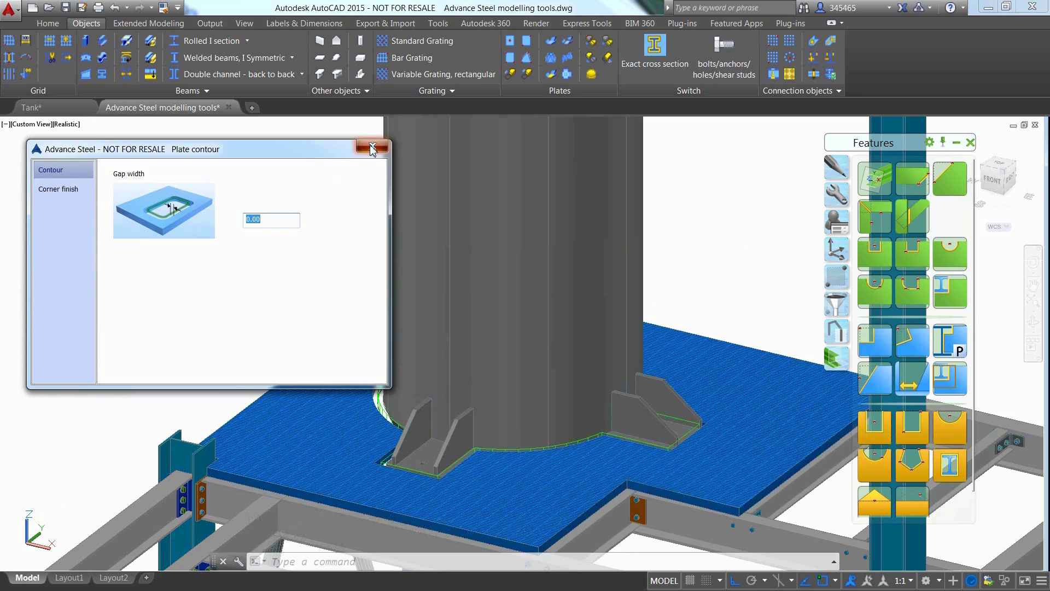
Orbit around the grating plate to inspect the tank cutout.
{"action": "left_click", "coordinate": [323, 396]}
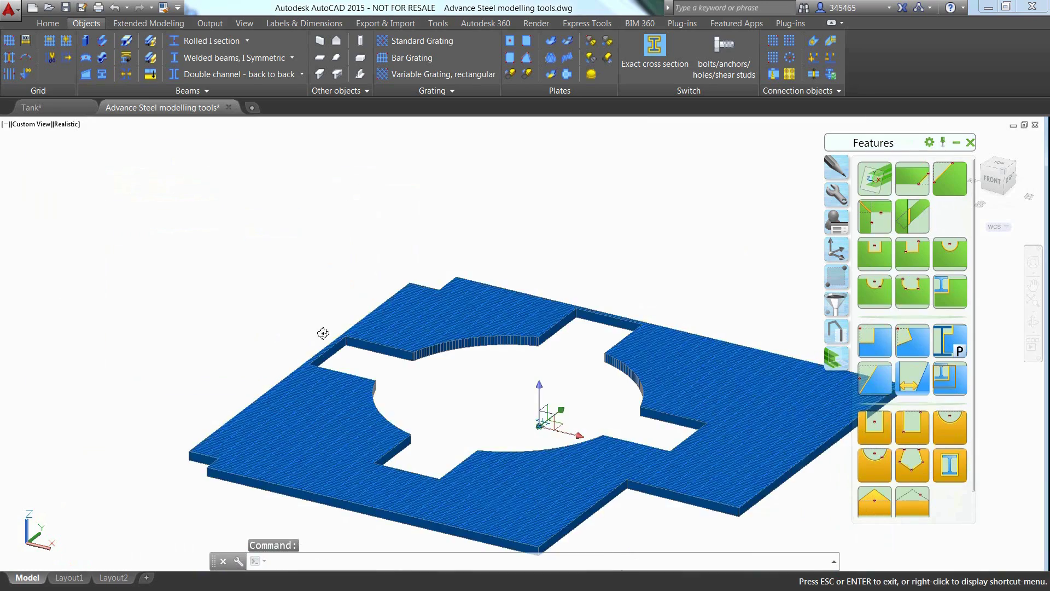
{"action": "mouse_move", "coordinate": [321, 331]}
{"action": "middle_mouse_down", "text": "shift"}
{"action": "mouse_move", "coordinate": [411, 345]}
{"action": "mouse_move", "coordinate": [492, 339]}
{"action": "mouse_move", "coordinate": [397, 361]}
{"action": "mouse_move", "coordinate": [324, 347]}
{"action": "mouse_move", "coordinate": [275, 319]}
{"action": "middle_mouse_up", "text": "shift"}
{"action": "key", "text": "Escape"}
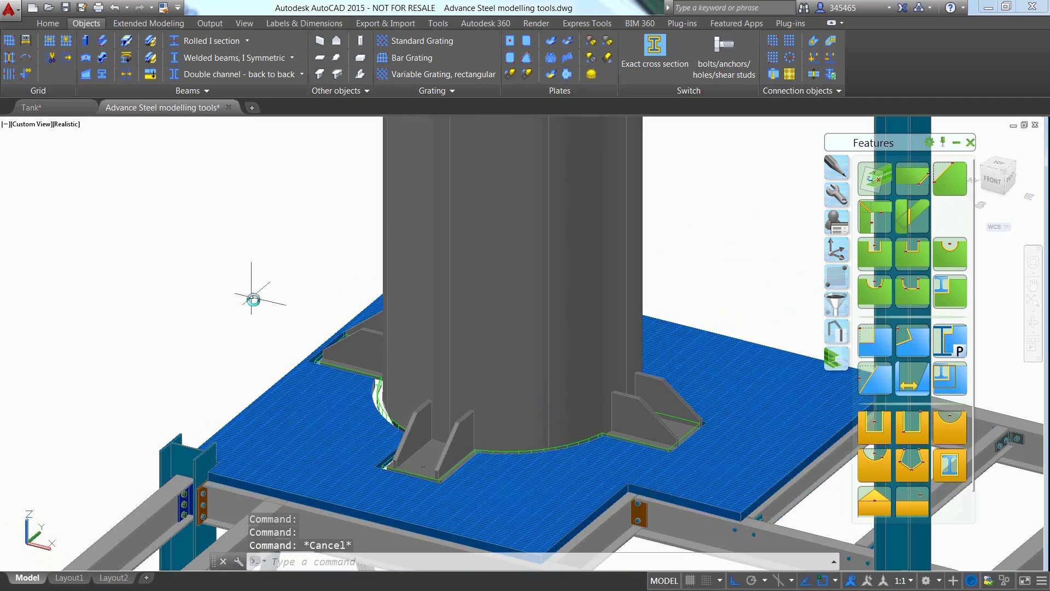
{"action": "mouse_move", "coordinate": [479, 375]}
{"action": "middle_mouse_down", "text": "shift"}
{"action": "mouse_move", "coordinate": [585, 384]}
{"action": "mouse_move", "coordinate": [577, 408]}
{"action": "mouse_move", "coordinate": [421, 382]}
{"action": "middle_mouse_up", "text": "shift"}
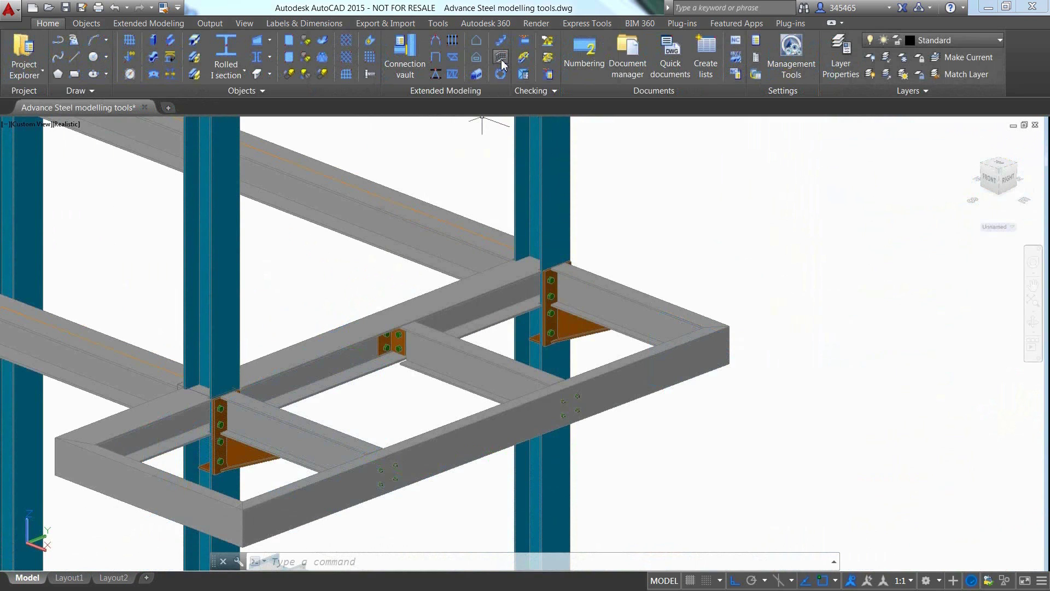
Create a railing on the short end, long front, front-left and left side beams.
{"action": "left_click", "coordinate": [502, 59]}
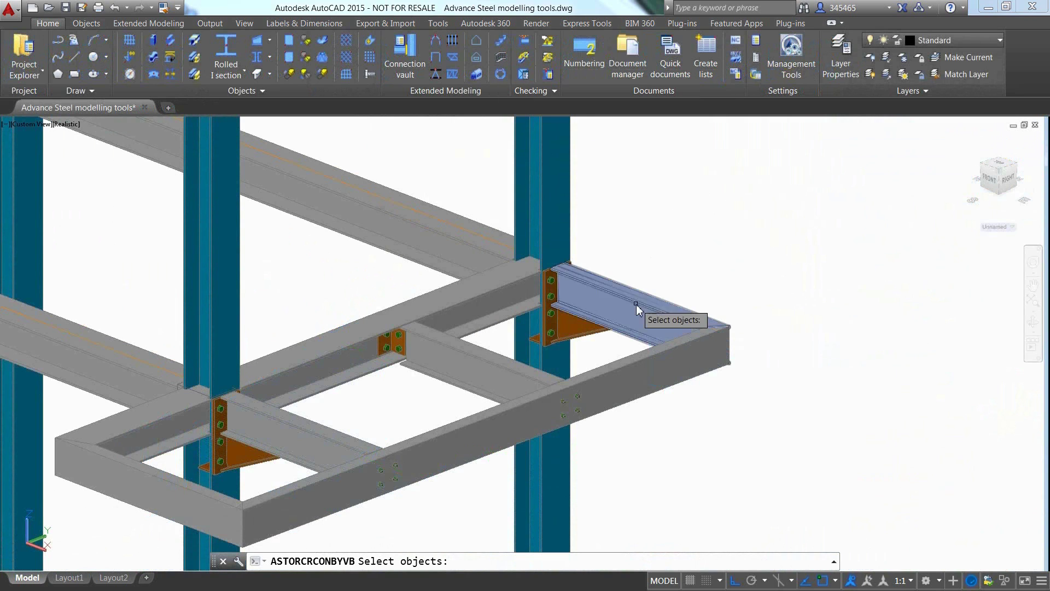
{"action": "left_click", "coordinate": [645, 321]}
{"action": "left_click", "coordinate": [636, 377]}
{"action": "left_click", "coordinate": [156, 501]}
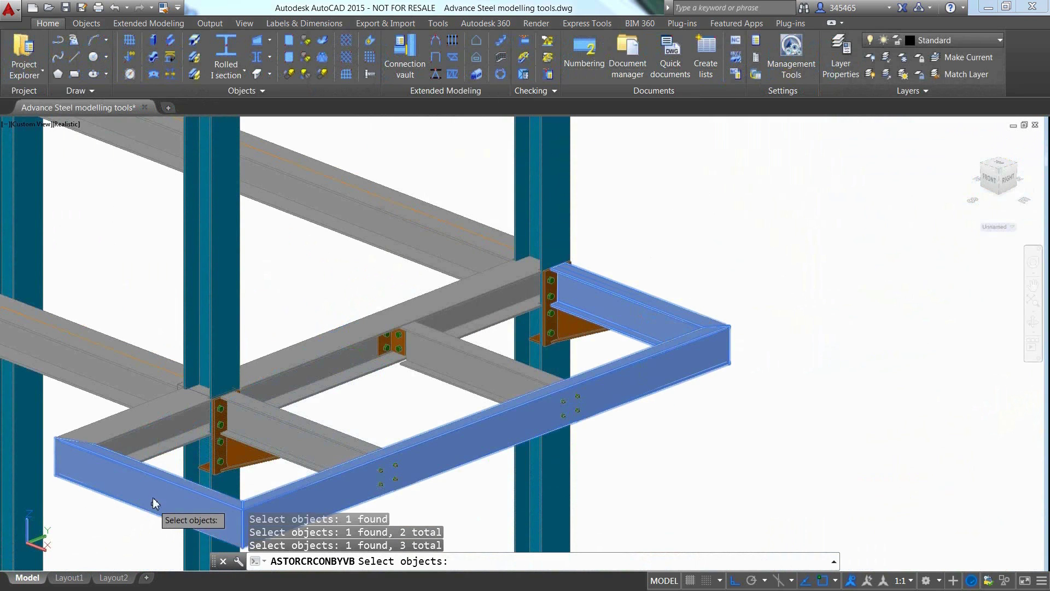
{"action": "left_click", "coordinate": [160, 438]}
Create the railing with a kick rail, knee-bend handrail corners and welded post base plates.
{"action": "key", "text": "Return"}
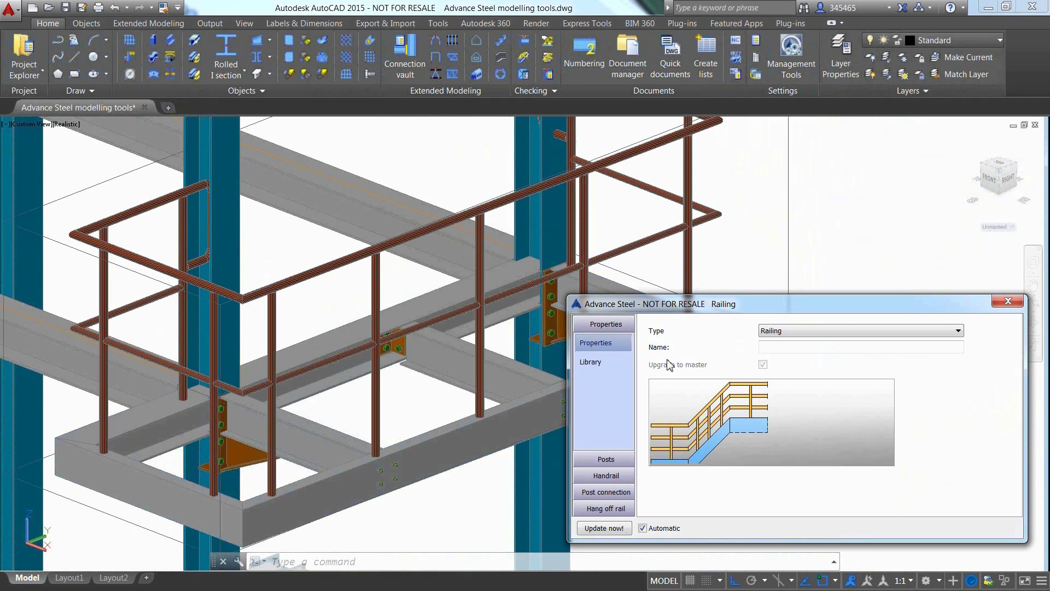
{"action": "left_click", "coordinate": [607, 476]}
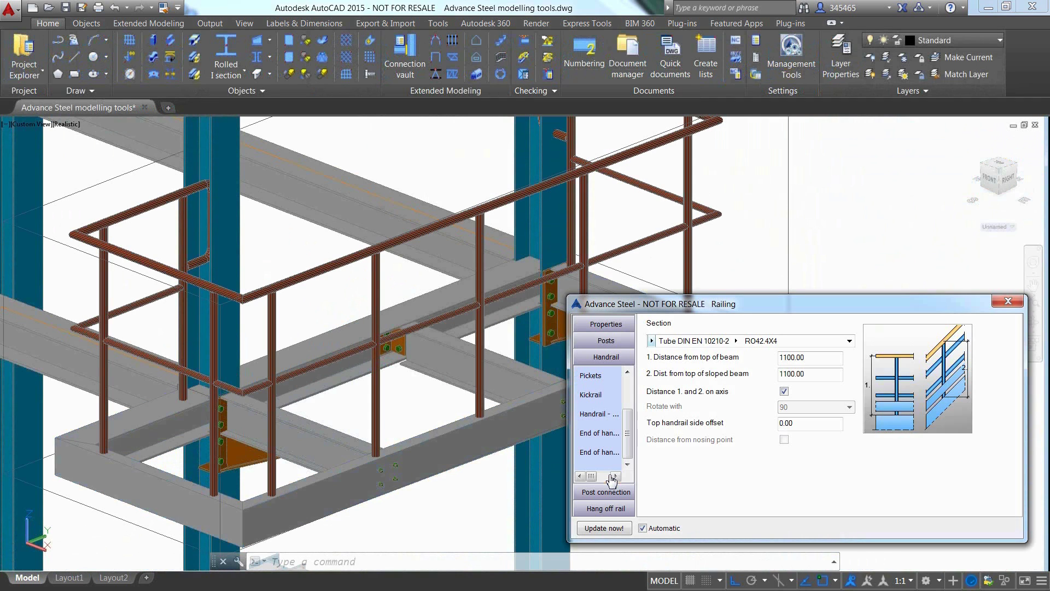
{"action": "left_click", "coordinate": [611, 394]}
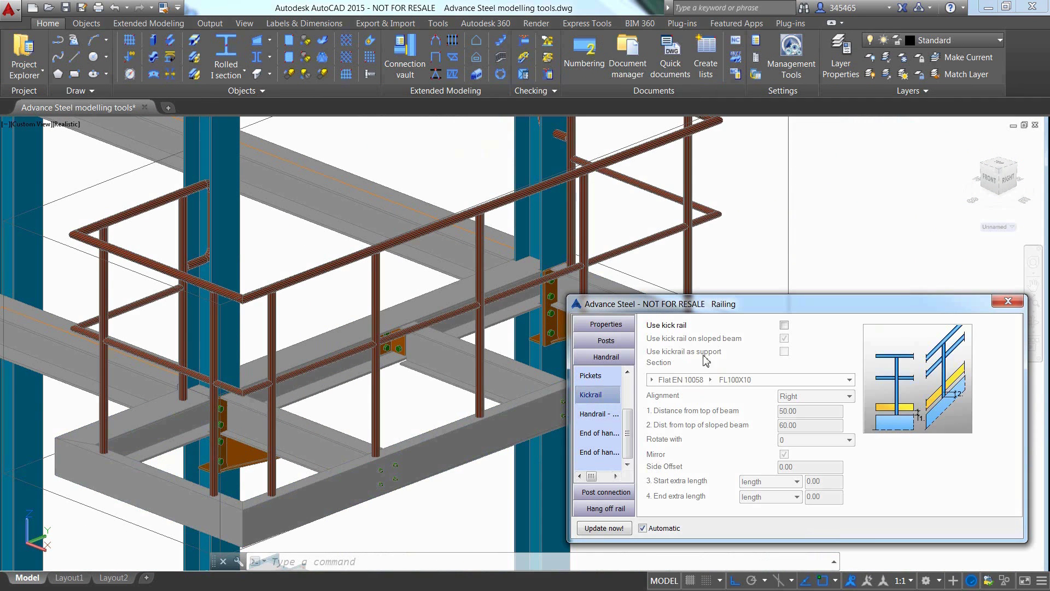
{"action": "left_click", "coordinate": [783, 326]}
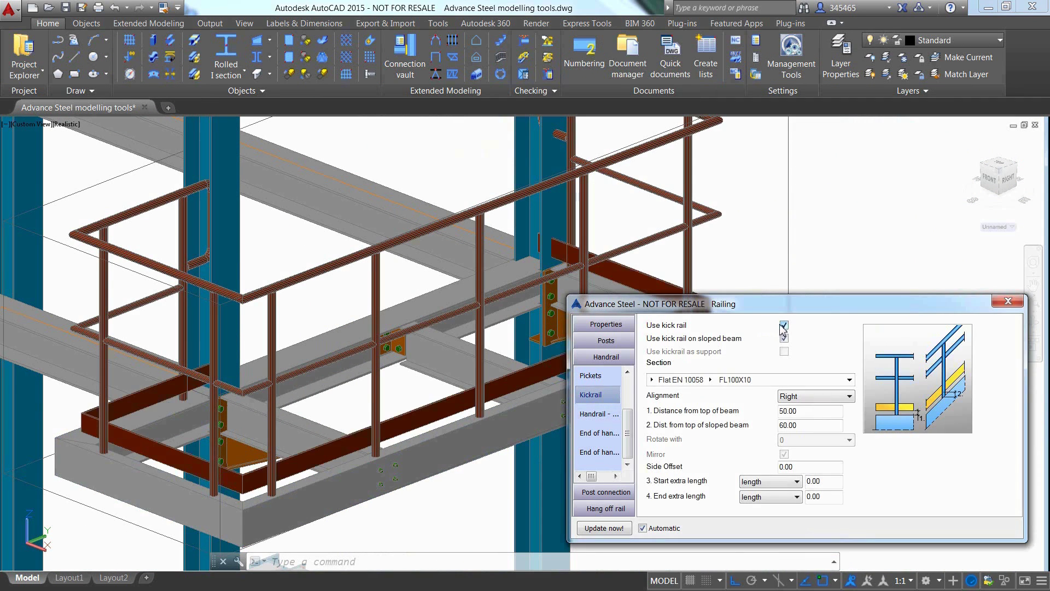
{"action": "left_click", "coordinate": [619, 413]}
{"action": "left_click", "coordinate": [812, 327]}
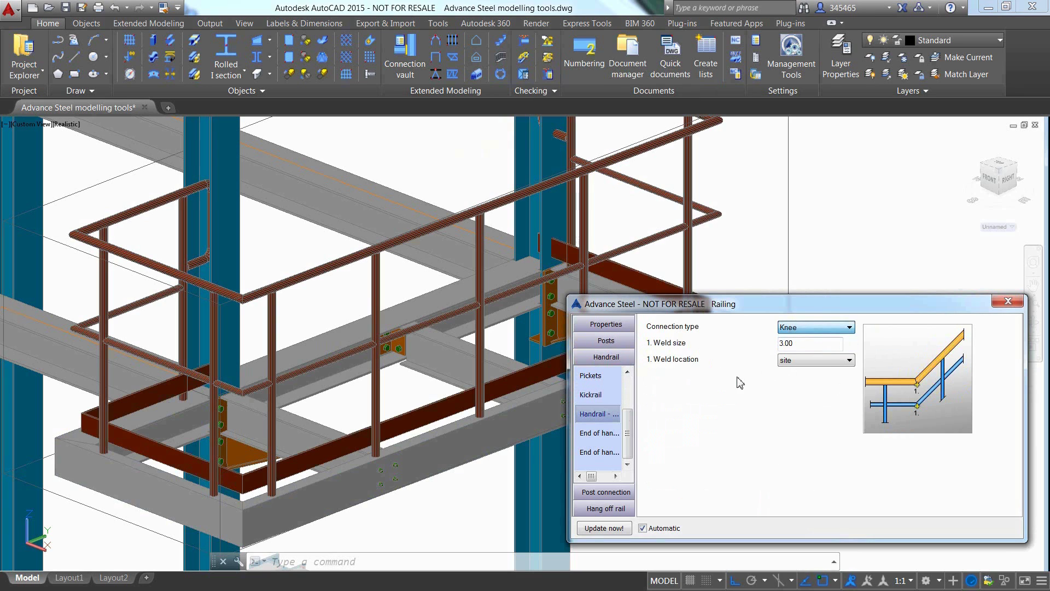
{"action": "left_click", "coordinate": [605, 492]}
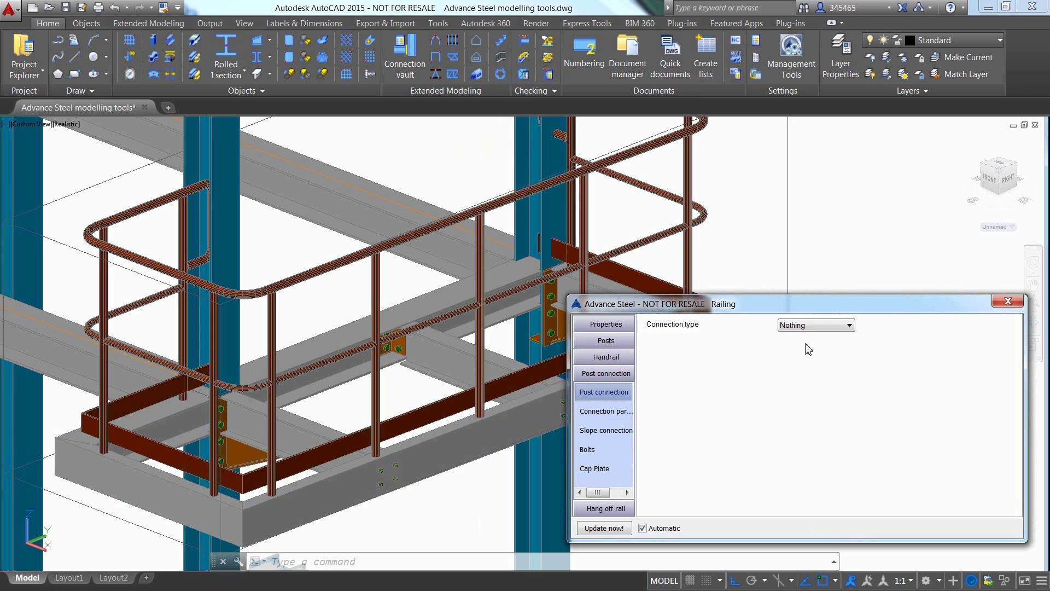
{"action": "left_click", "coordinate": [814, 326]}
{"action": "left_click", "coordinate": [794, 351]}
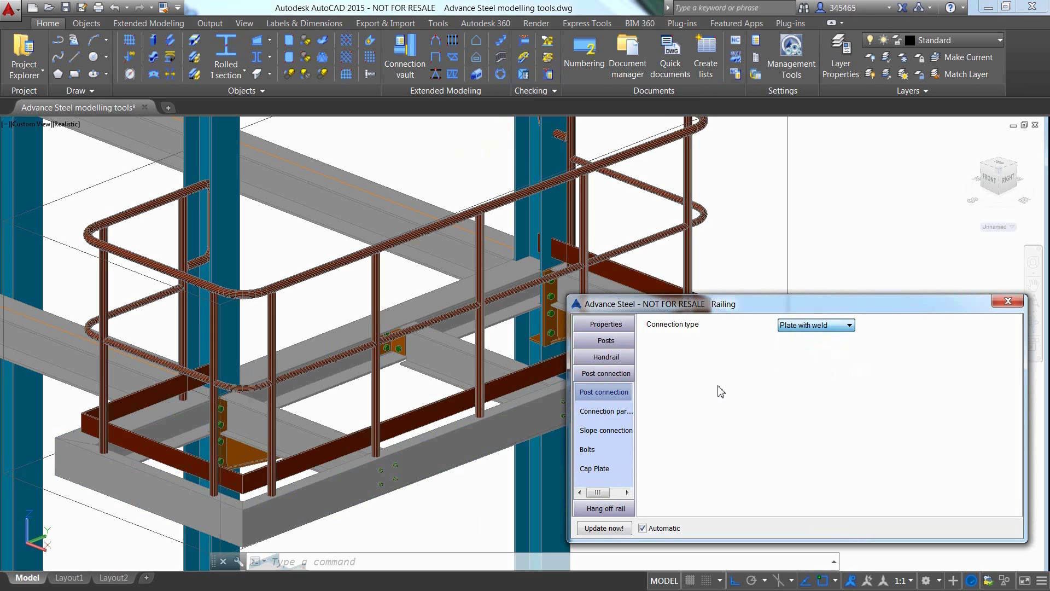
Apply library preset 22005, 'Railing on the top', with bolted post plates, and close the settings.
{"action": "left_click", "coordinate": [605, 324]}
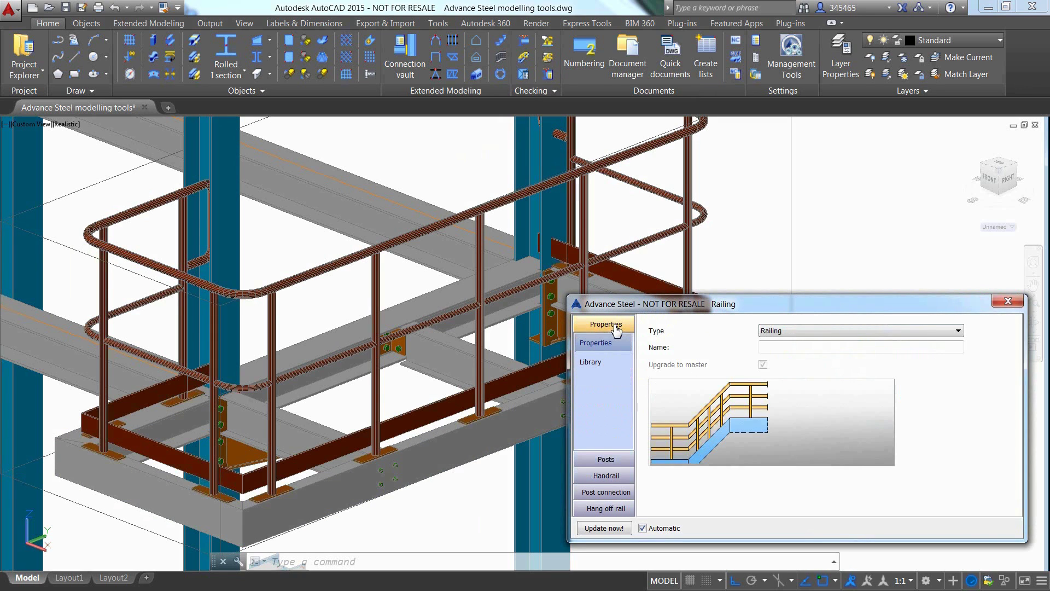
{"action": "left_click", "coordinate": [600, 362]}
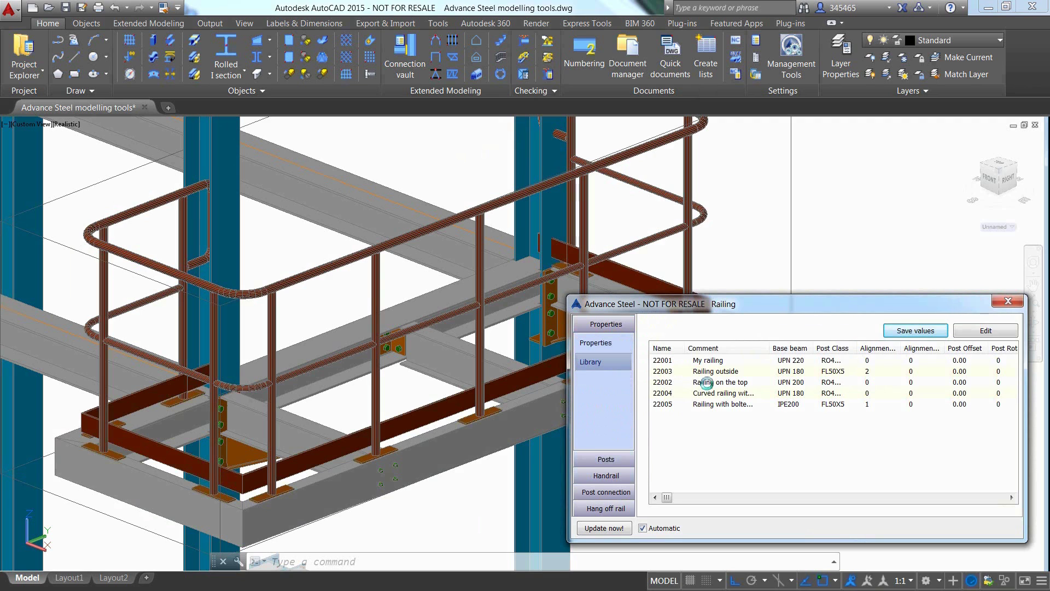
{"action": "left_click", "coordinate": [721, 382]}
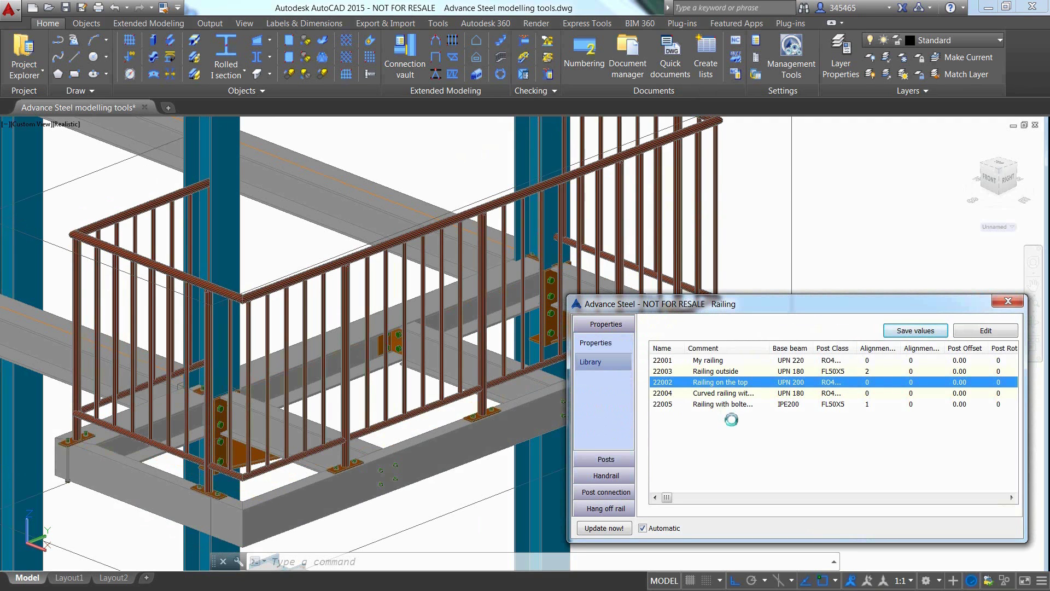
{"action": "key", "text": "Down"}
{"action": "key", "text": "Down"}
{"action": "key", "text": "Escape"}
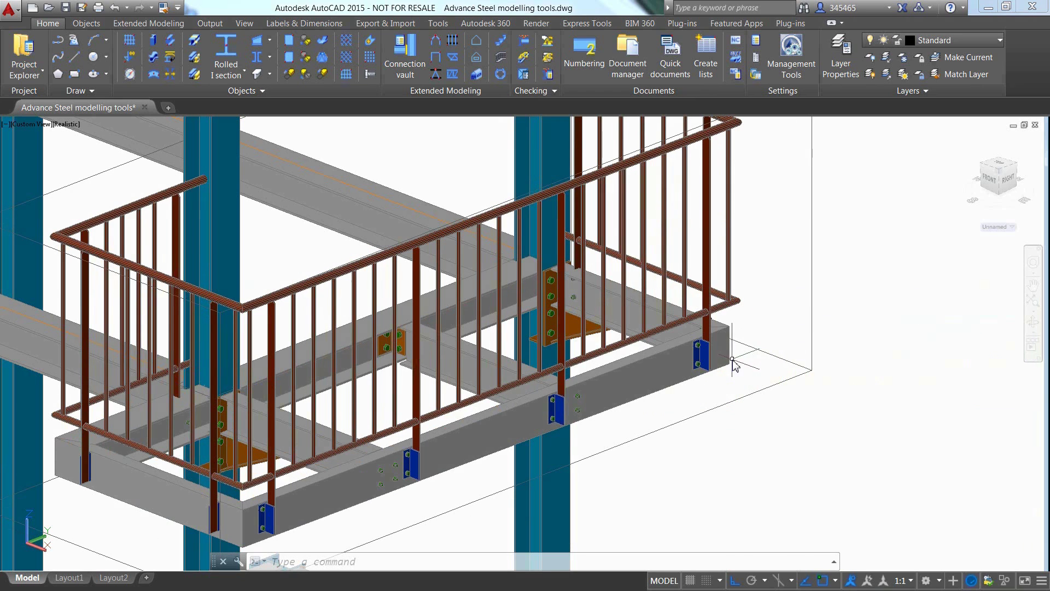
Stretch the front beam's far-end grip outward to a new end point, extending the railing.
{"action": "left_click", "coordinate": [736, 356]}
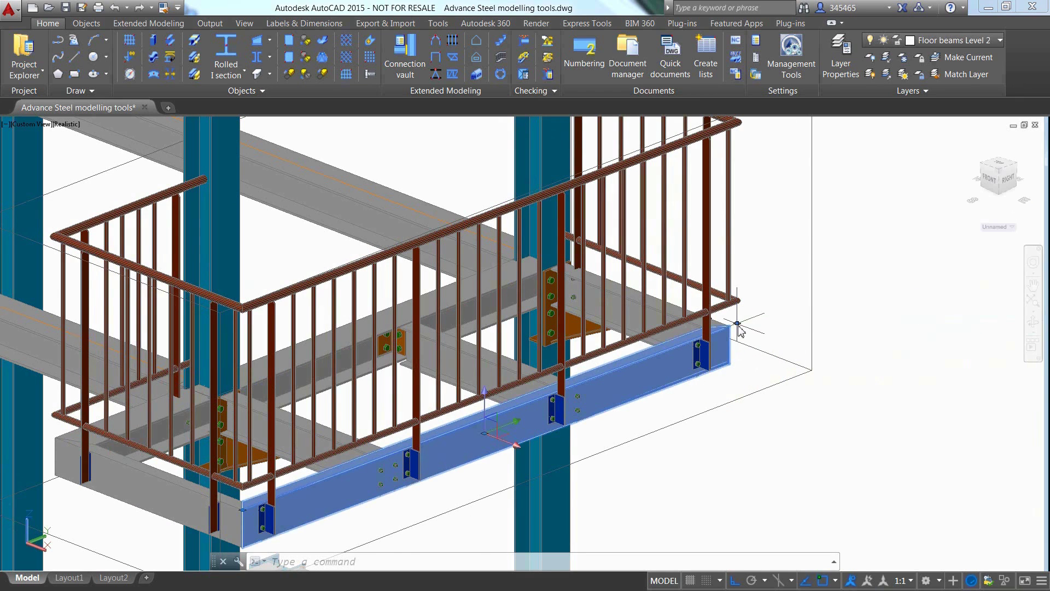
{"action": "left_click", "coordinate": [737, 324]}
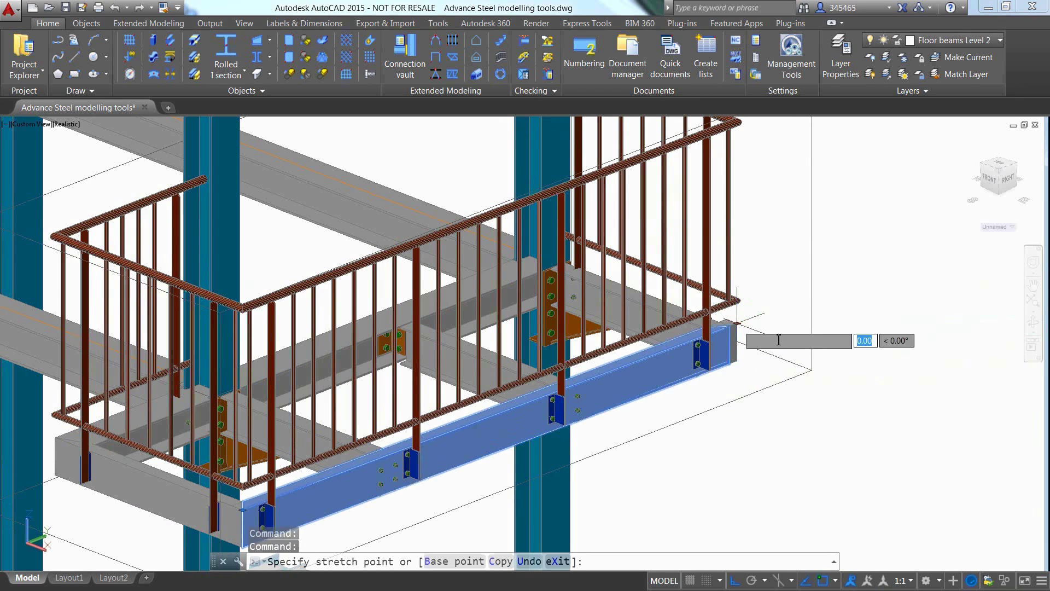
{"action": "left_click", "coordinate": [905, 381]}
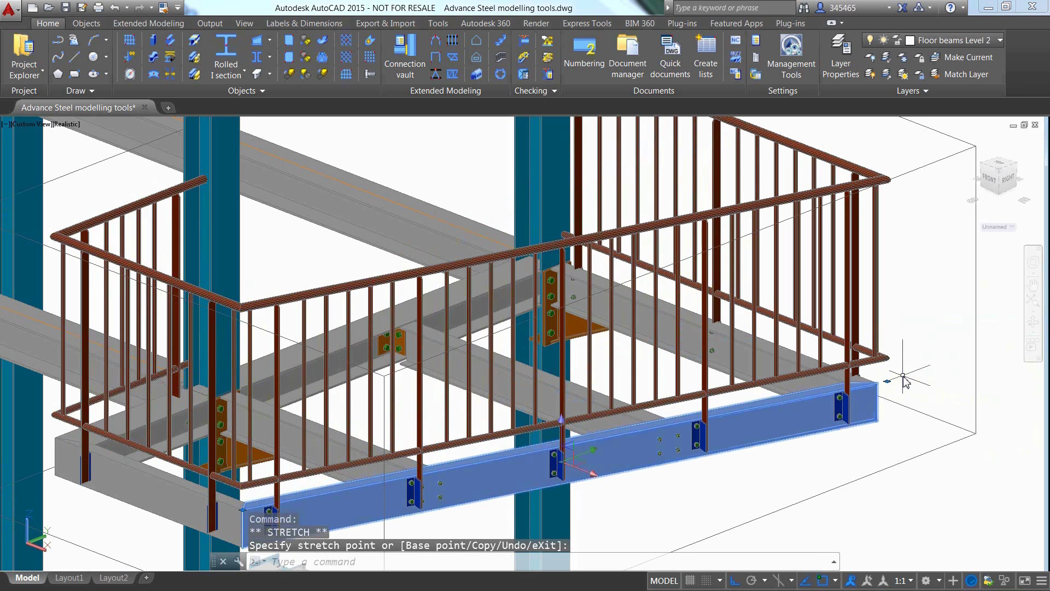
{"action": "key", "text": "Escape"}
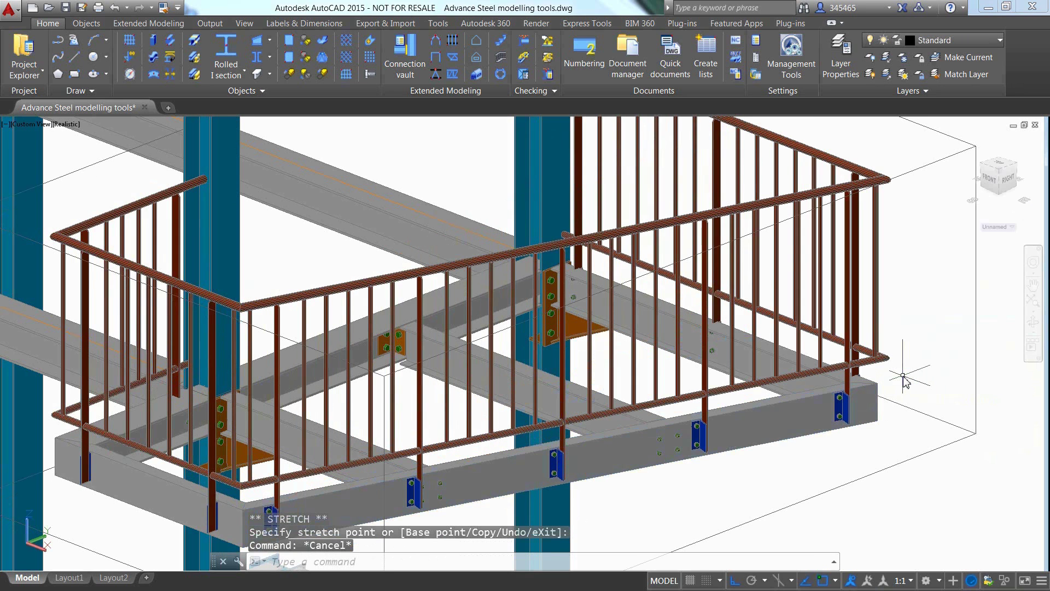